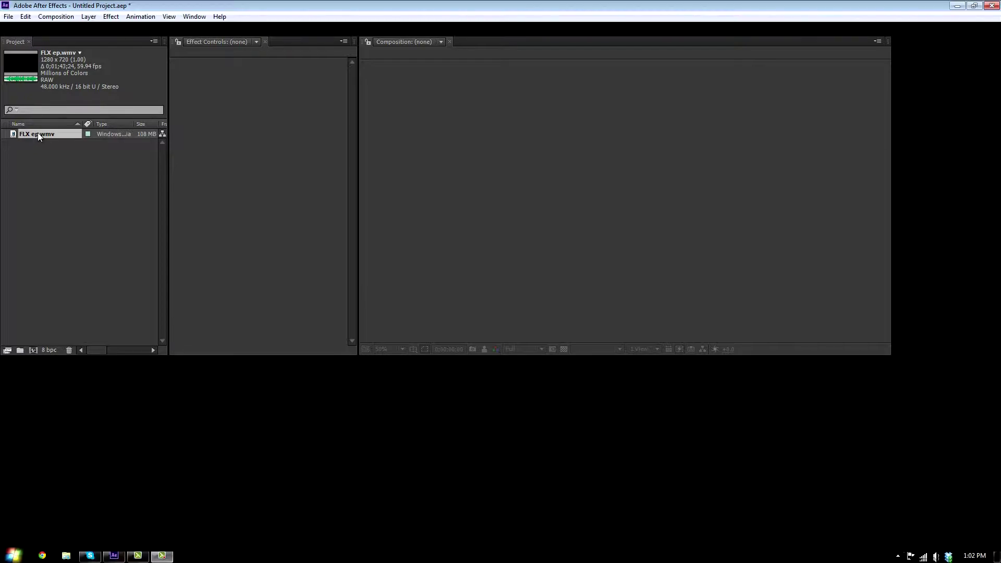
Drag the imported FLX ep.wmv footage from the Project panel to start a new composition.
left_click_drag(37, 134, 33, 350)
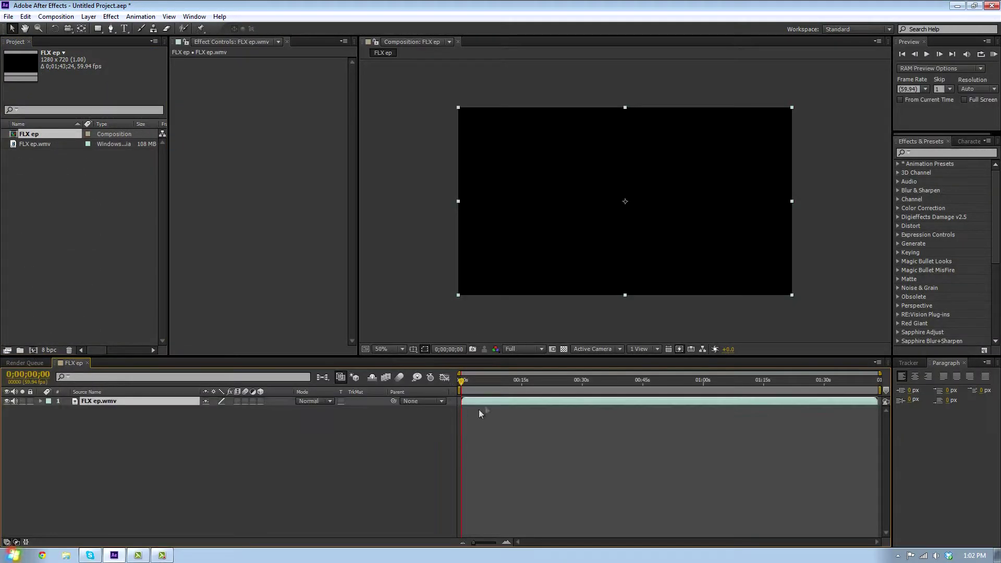
Preview the footage and apply the Bass & Treble effect to the FLX ep.wmv layer.
left_click_drag(468, 387, 432, 386)
left_click(937, 153)
type("bass")
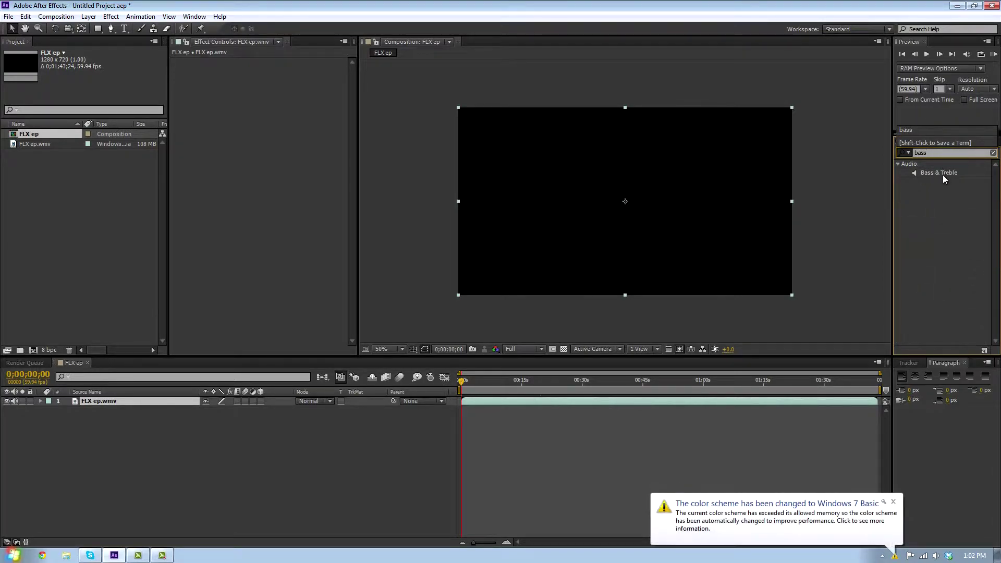
left_click_drag(943, 174, 717, 402)
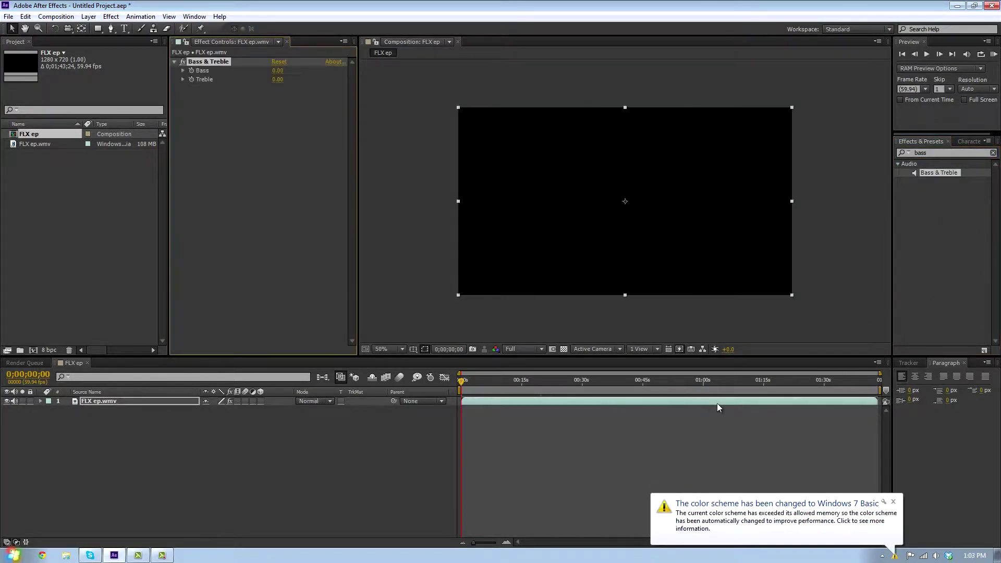
left_click(893, 501)
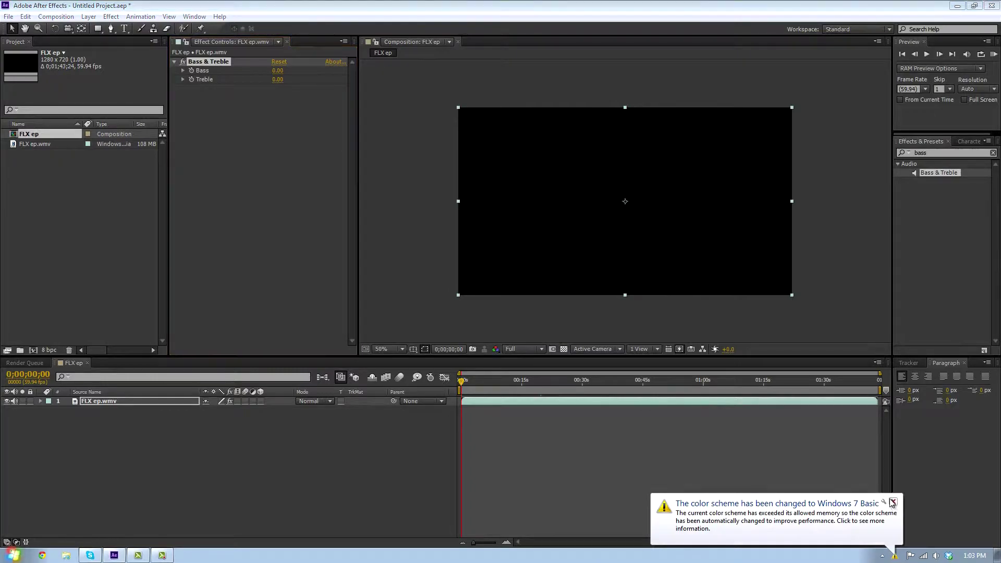
Set Bass & Treble to Bass 50 and Treble -100.
left_click(277, 70)
key("Return")
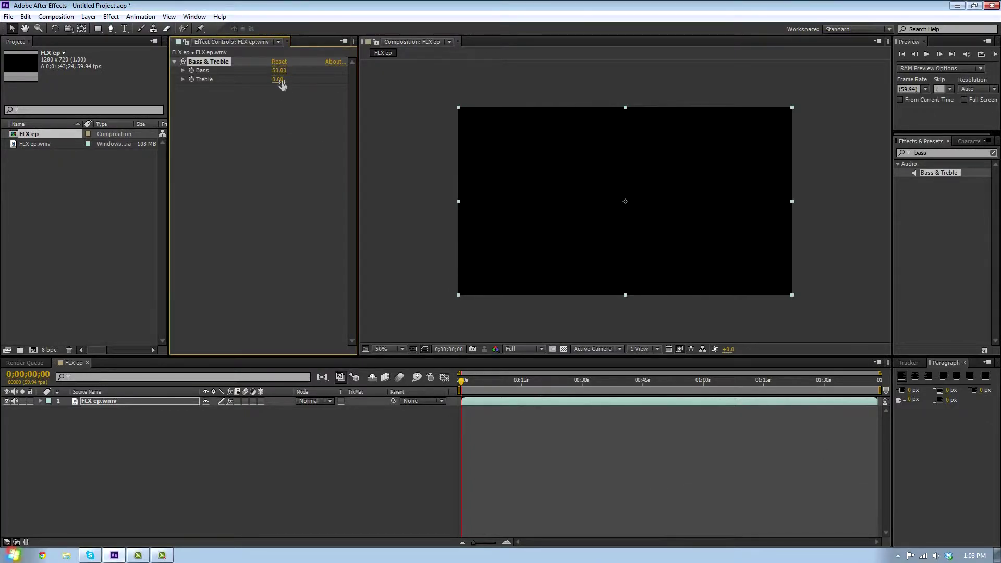
left_click_drag(281, 84, 193, 87)
right_click(112, 403)
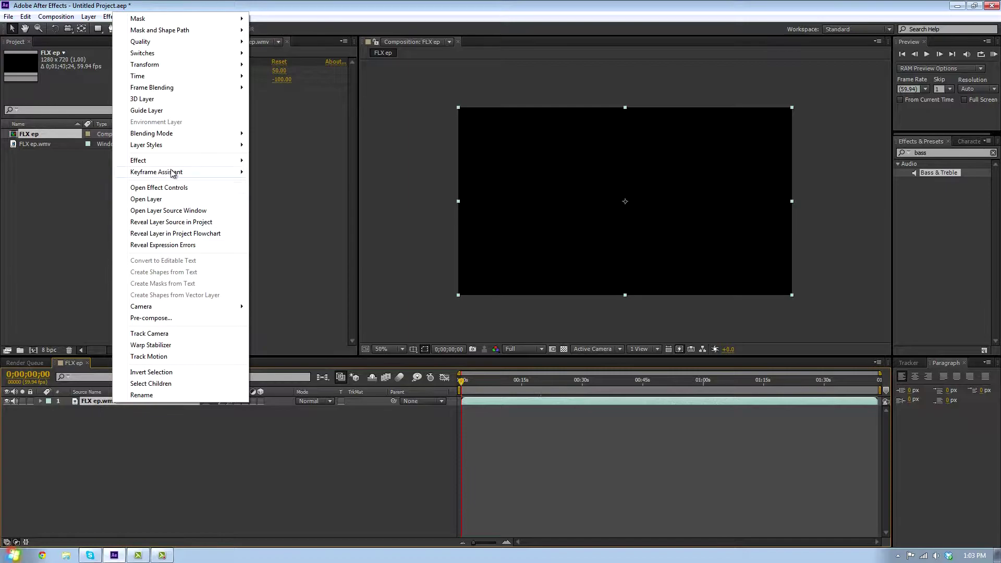
Convert the layer's audio to keyframes and delete the Bass & Treble effect.
mouse_move(187, 176)
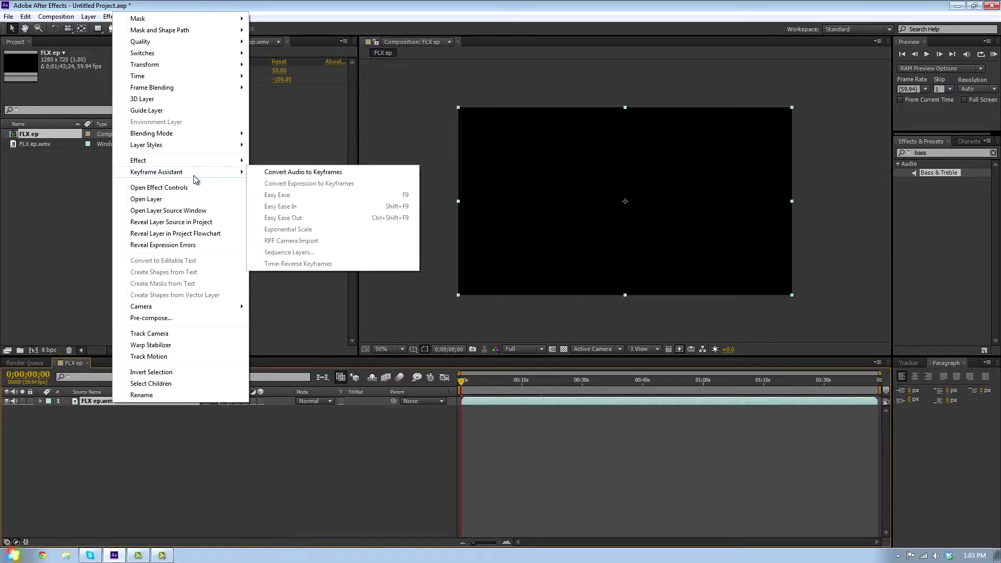
left_click(292, 174)
left_click(106, 400)
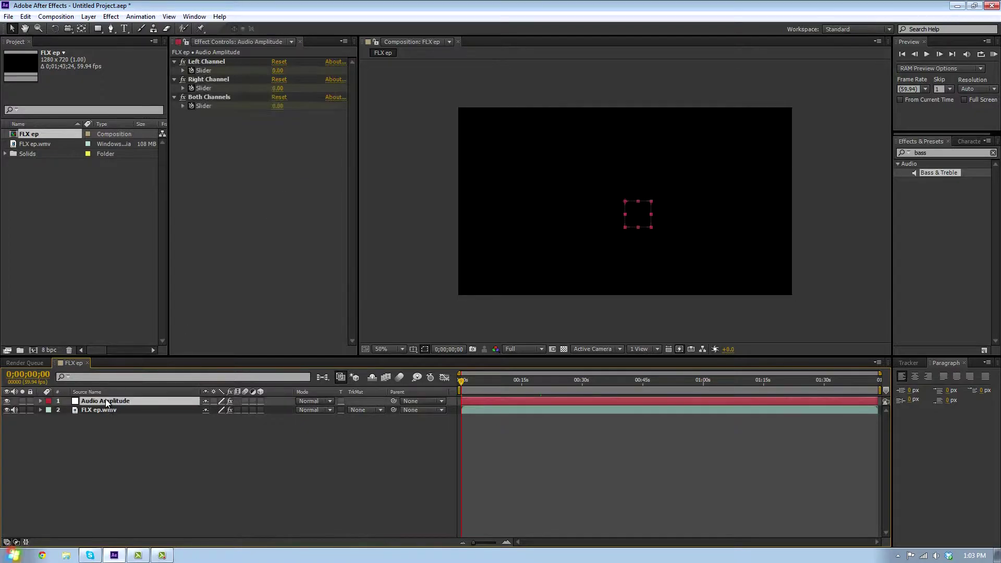
left_click(108, 409)
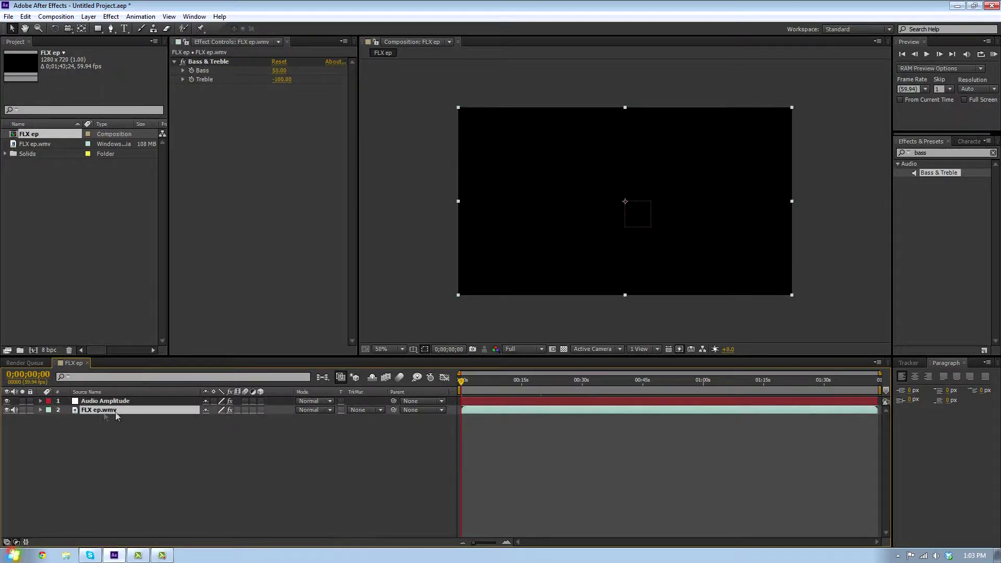
left_click(201, 63)
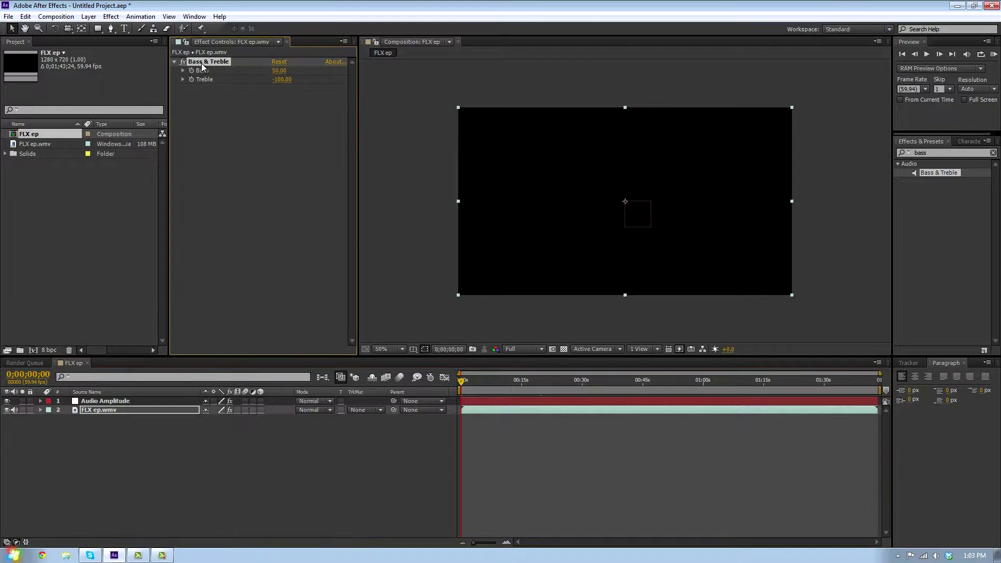
key("Delete")
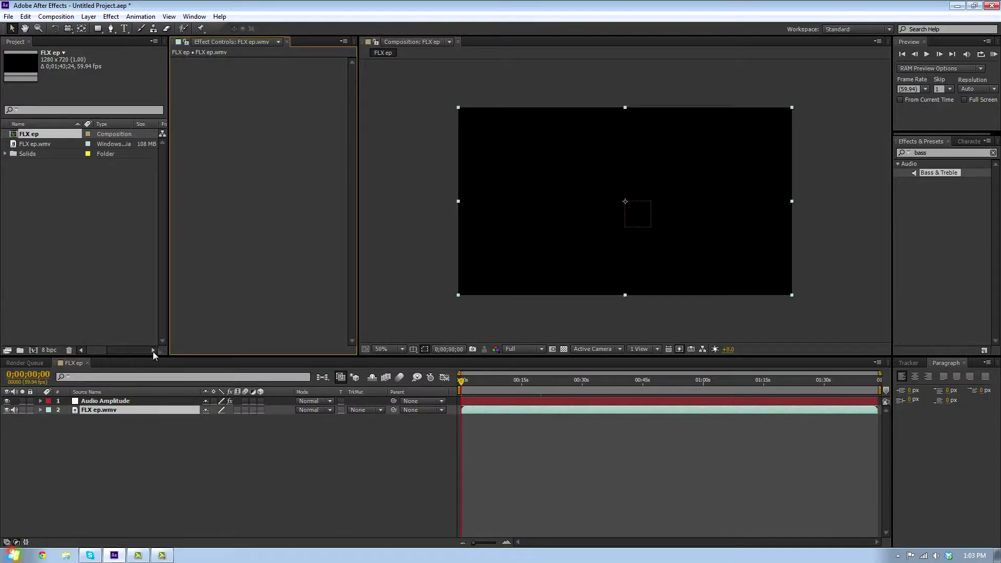
Rename the Audio Amplitude layer to 'Flashes'.
left_click(123, 400)
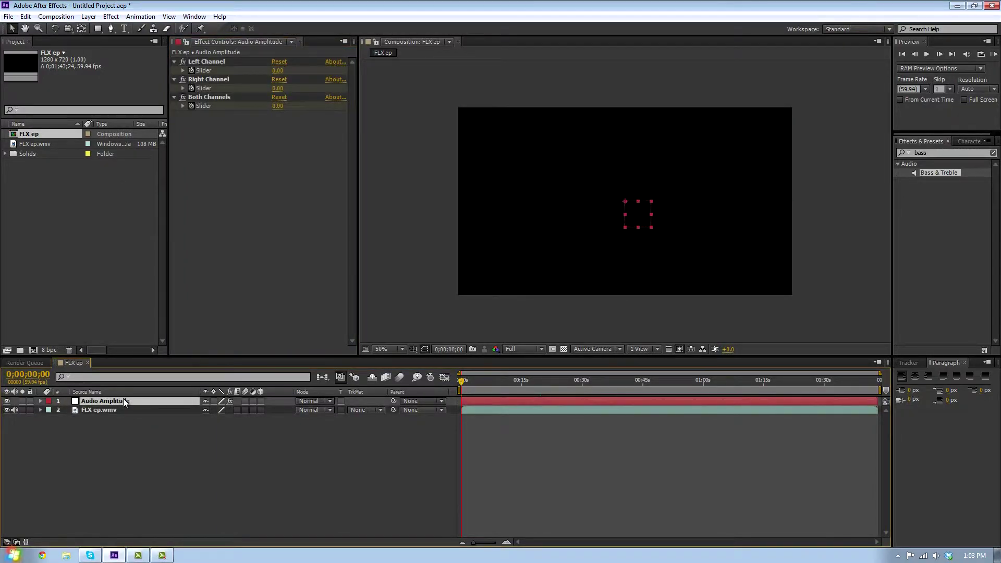
key("Return")
type("Fla")
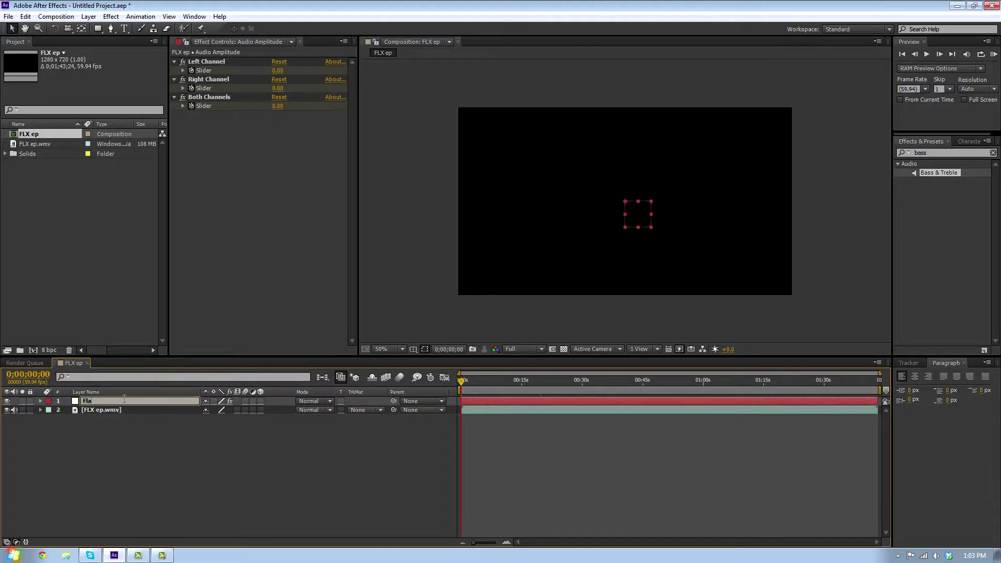
type("shes")
key("Return")
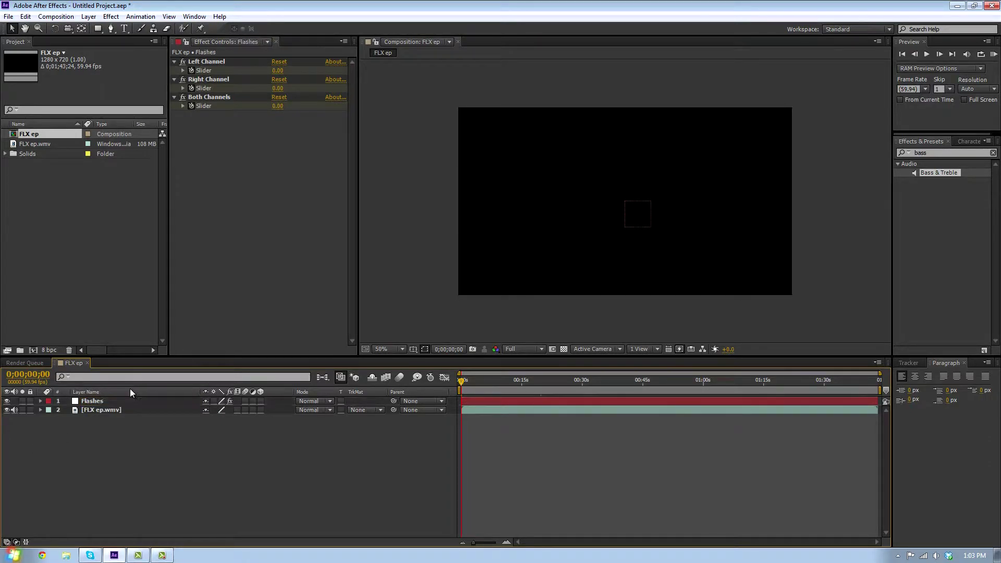
Delete the Left Channel and Right Channel effects from Flashes, keeping Both Channels.
left_click(107, 402)
left_click(220, 63)
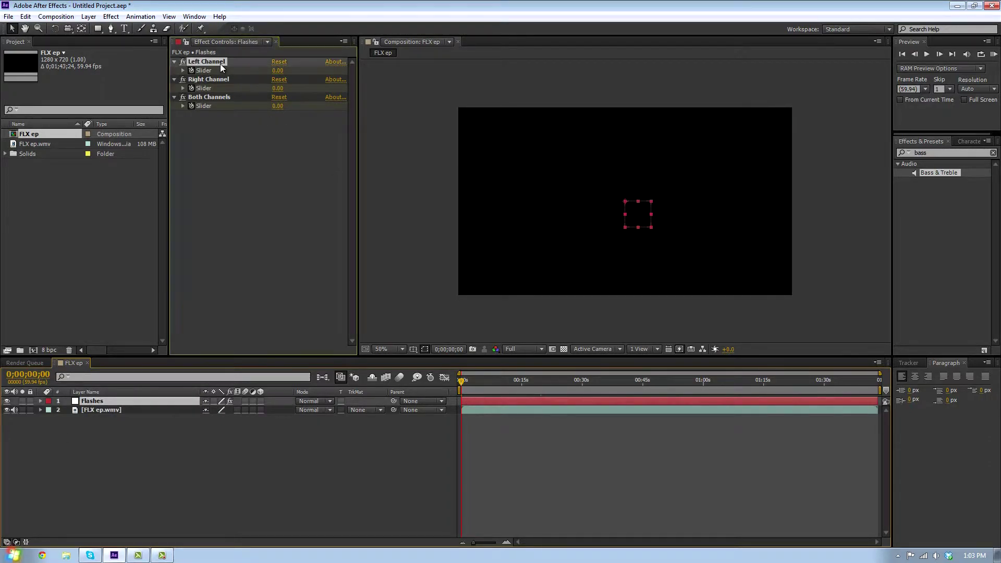
key("Delete")
left_click(220, 62)
key("Delete")
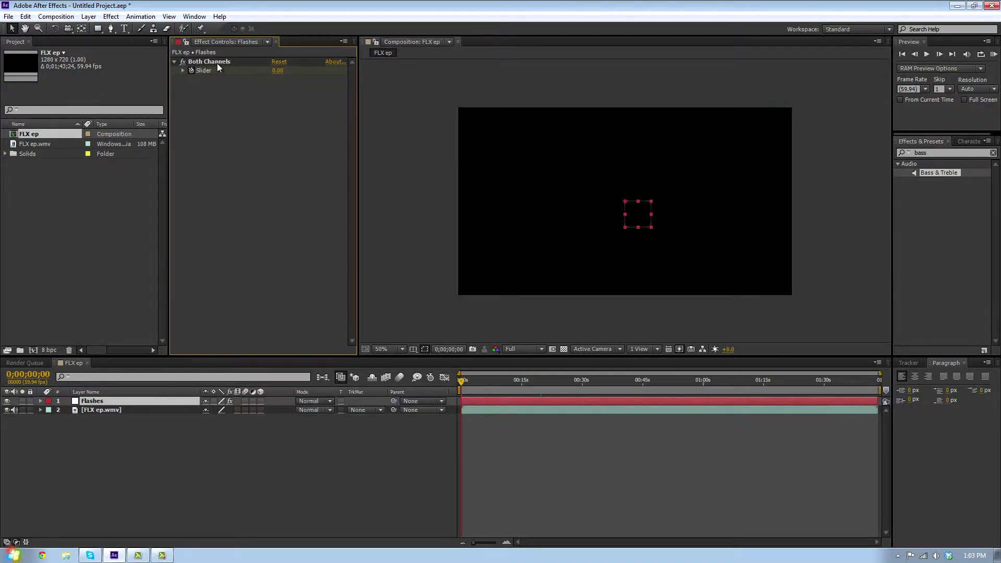
left_click(106, 403)
Reveal the Flashes Slider keyframes with U and display them in the Graph Editor.
key("u")
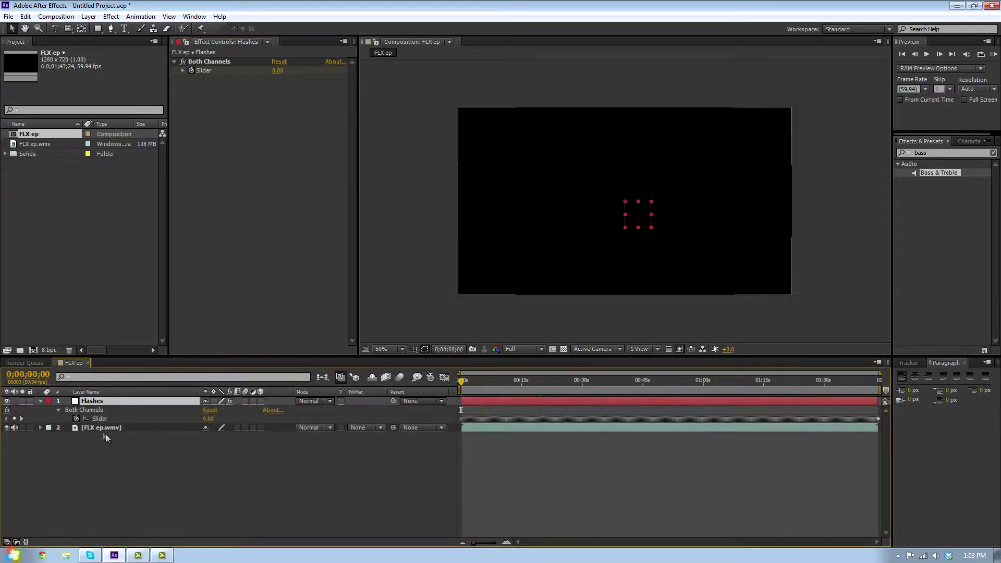
left_click(101, 418)
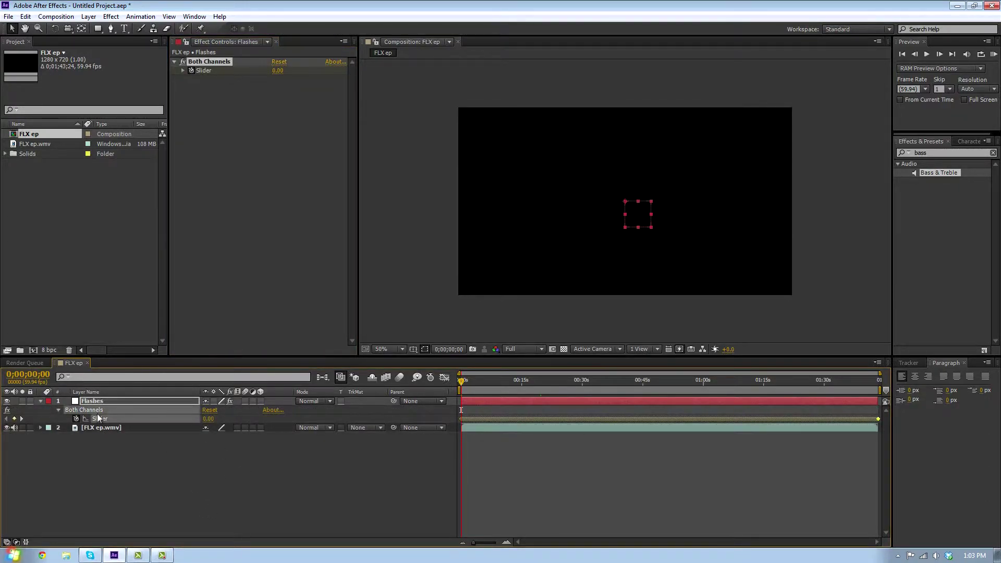
left_click(445, 378)
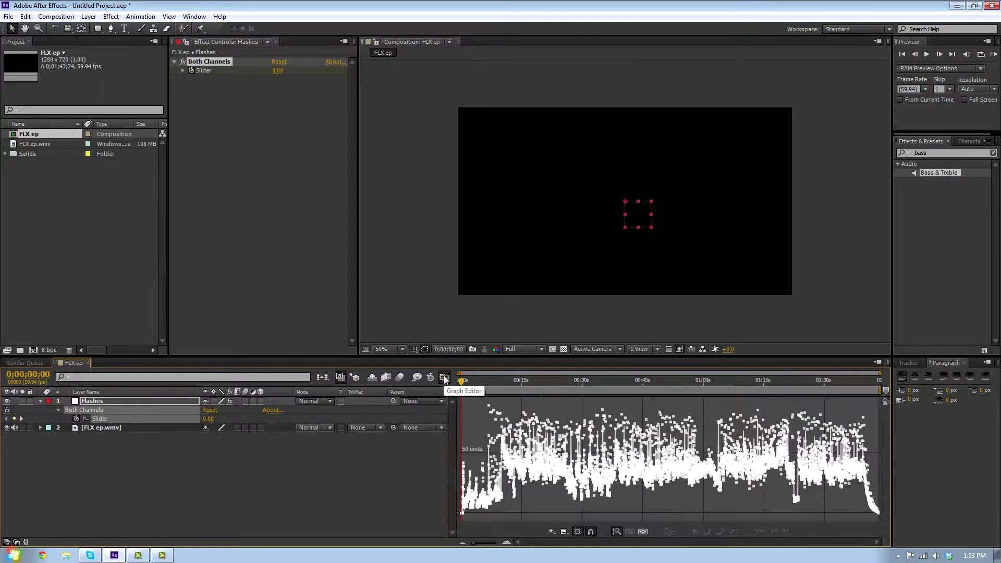
mouse_move(591, 486)
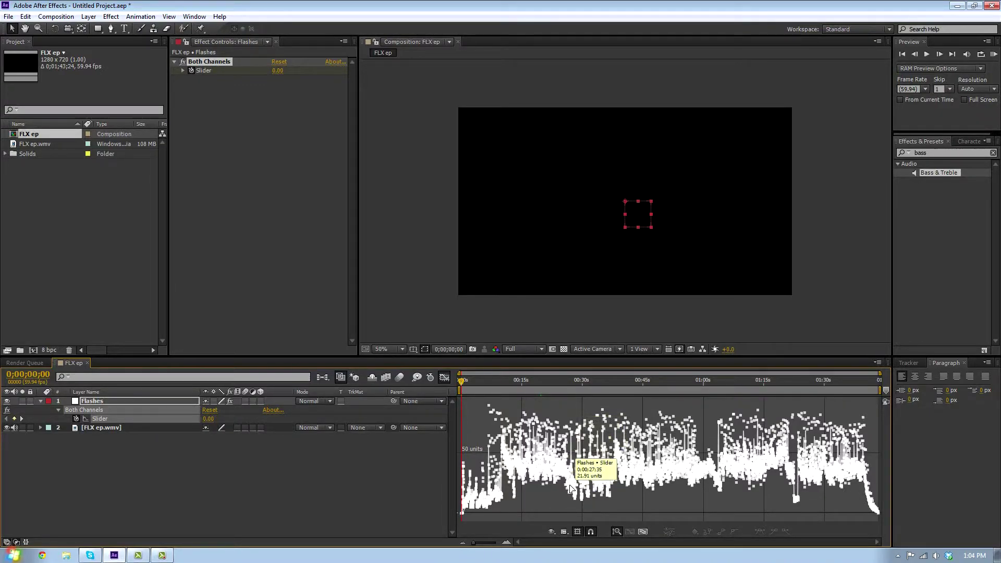
left_click(77, 419, "alt")
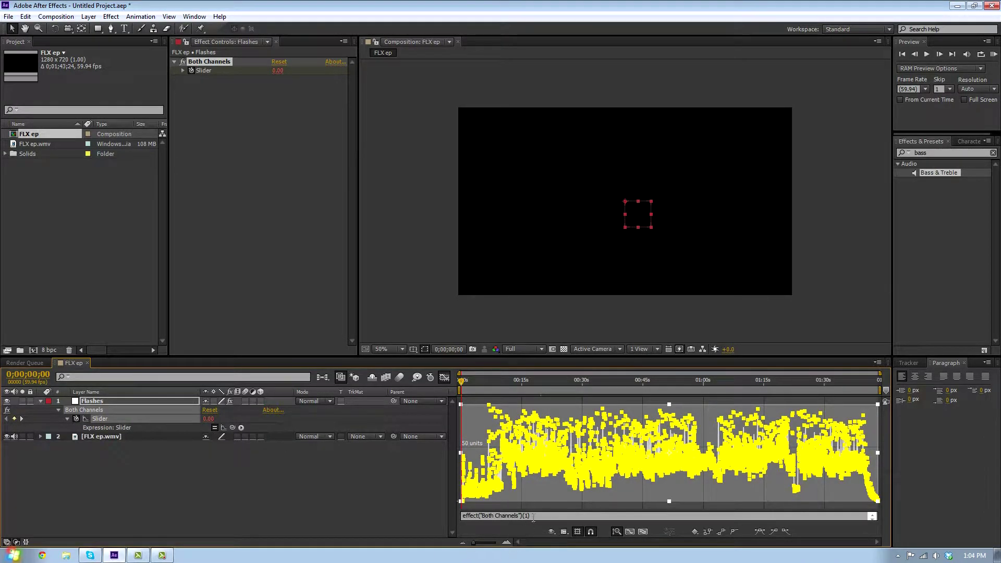
Enter the Slider expression linear(value,18,76,0,10).
type("linear")
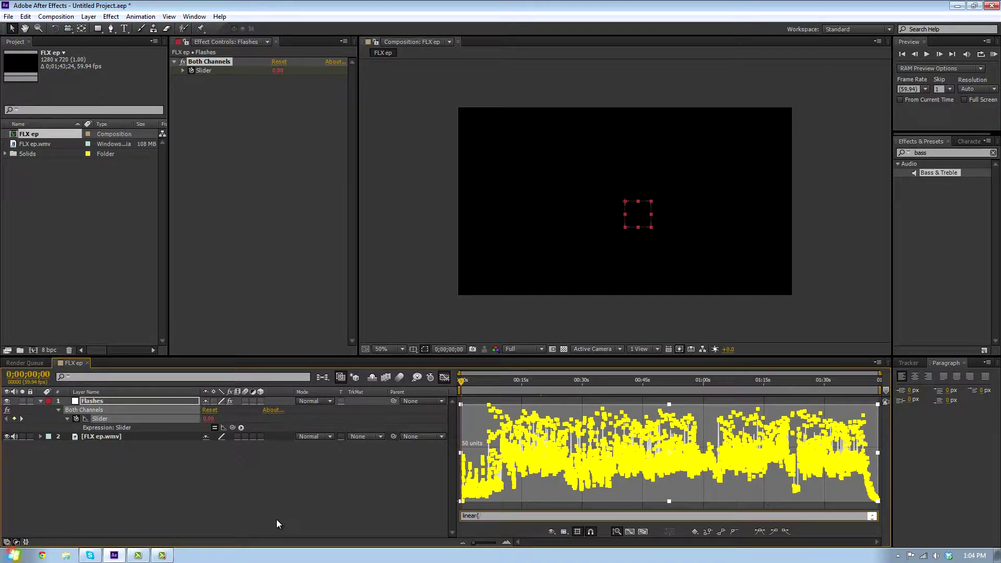
type("(value")
type(",18")
type(",76,0,100")
Create a new adjustment layer named 'flashes'.
left_click(388, 514)
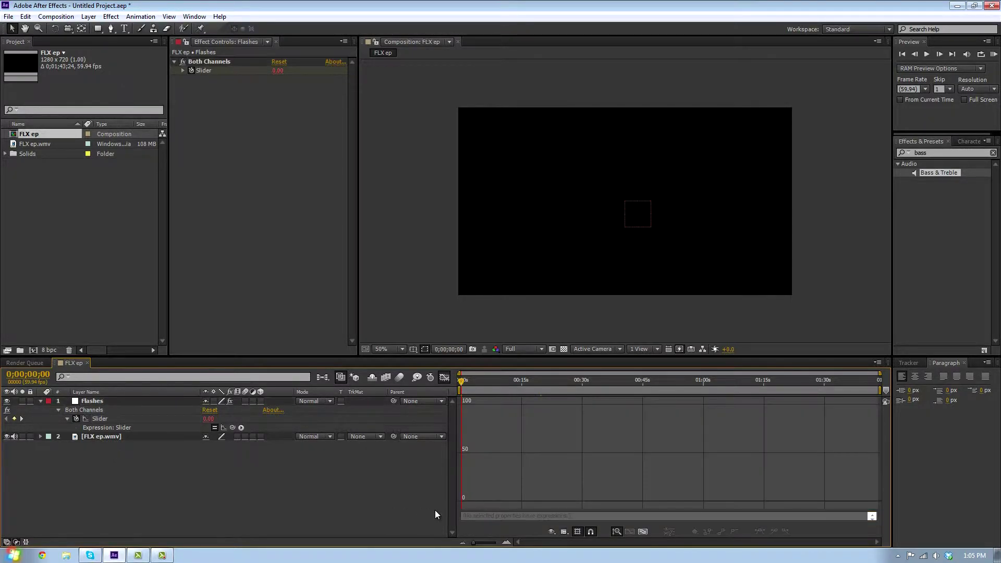
left_click(41, 401)
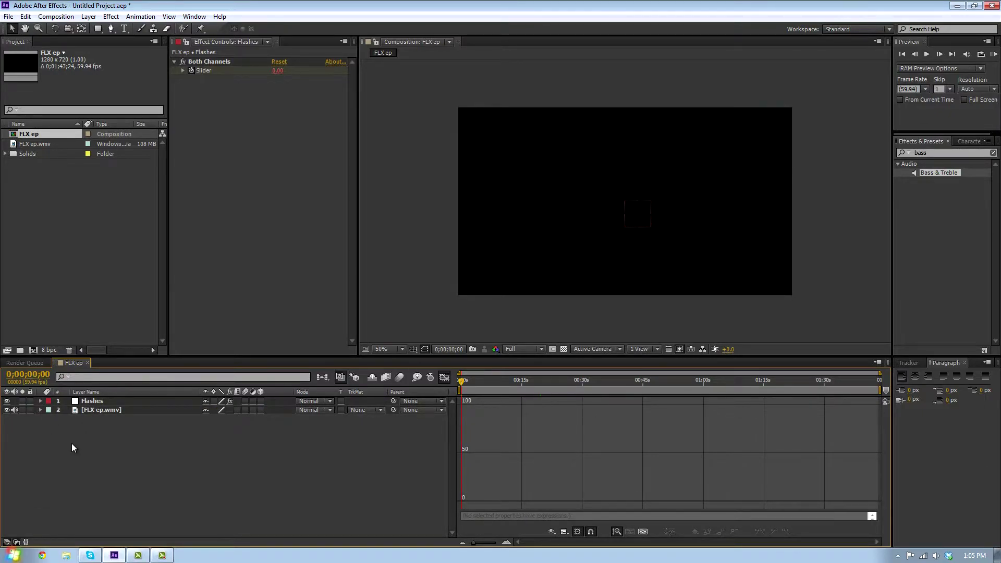
key("ctrl+alt+y")
key("Return")
type("flashes")
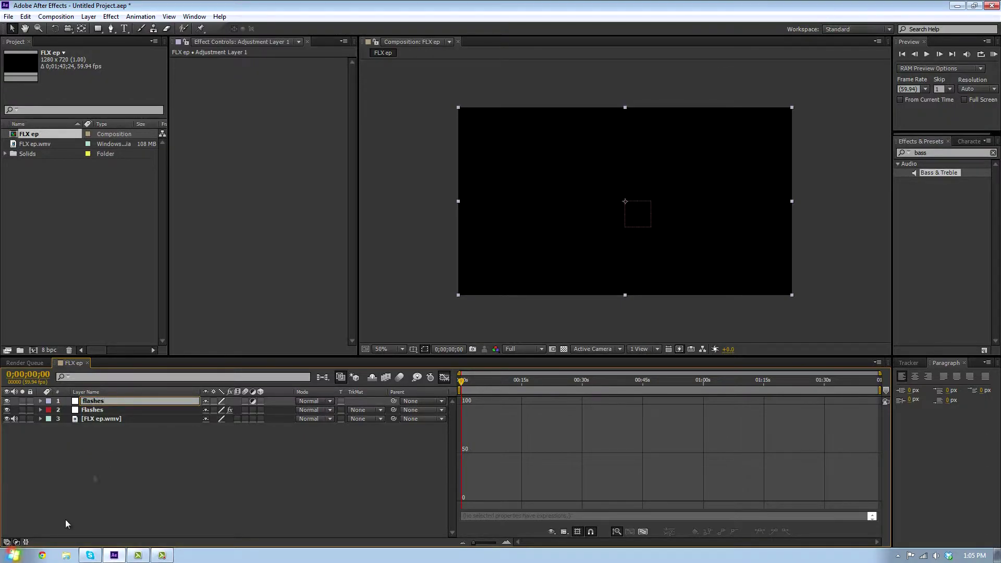
key("Return")
Apply the Levels color correction effect to the flashes layer.
left_click(130, 401)
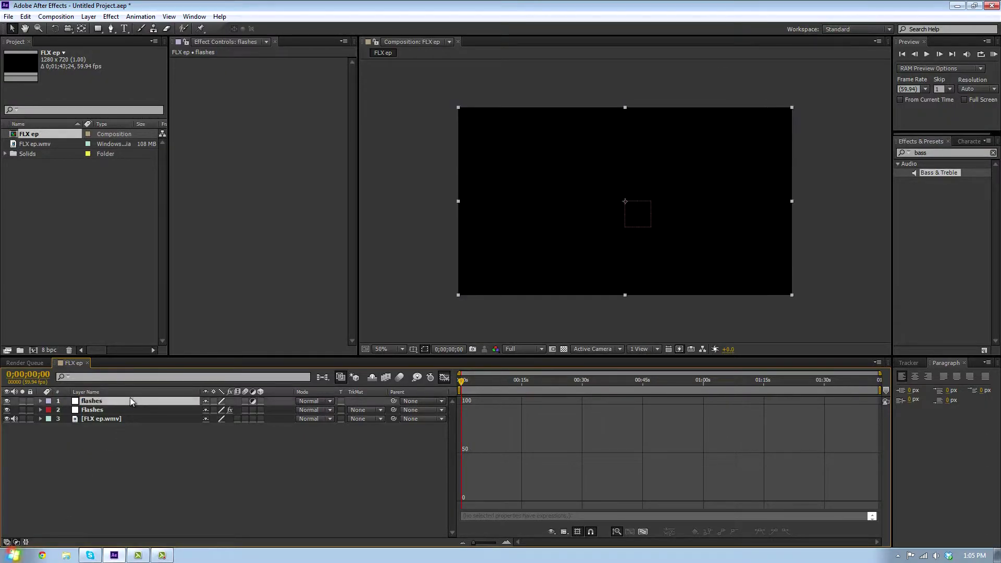
left_click(942, 153)
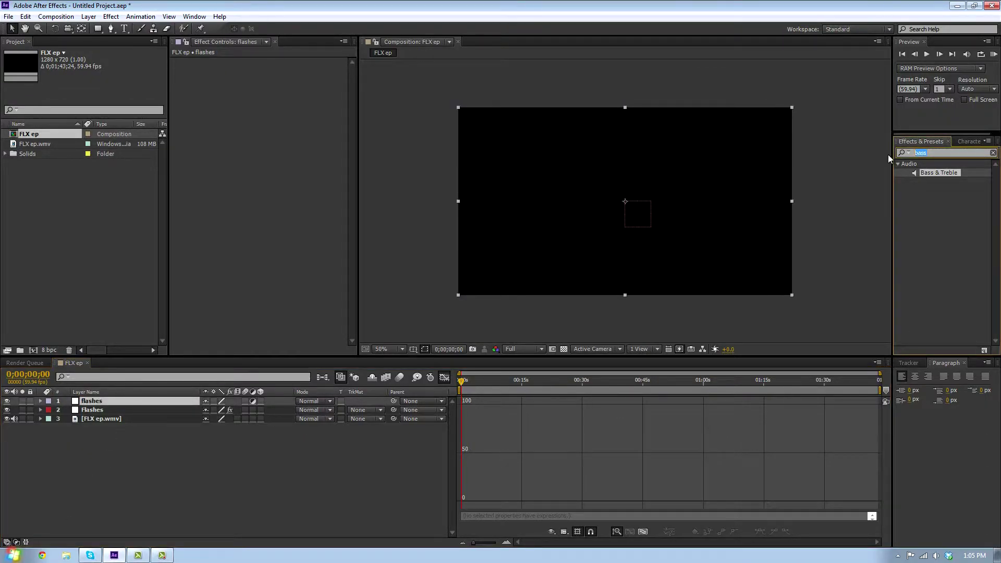
type("levls")
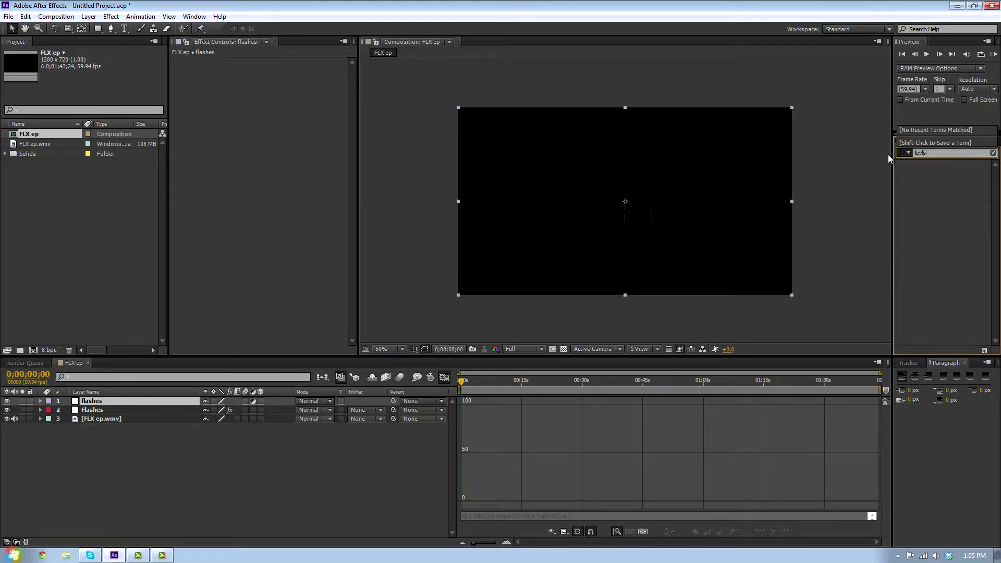
key("BackSpace")
key("BackSpace")
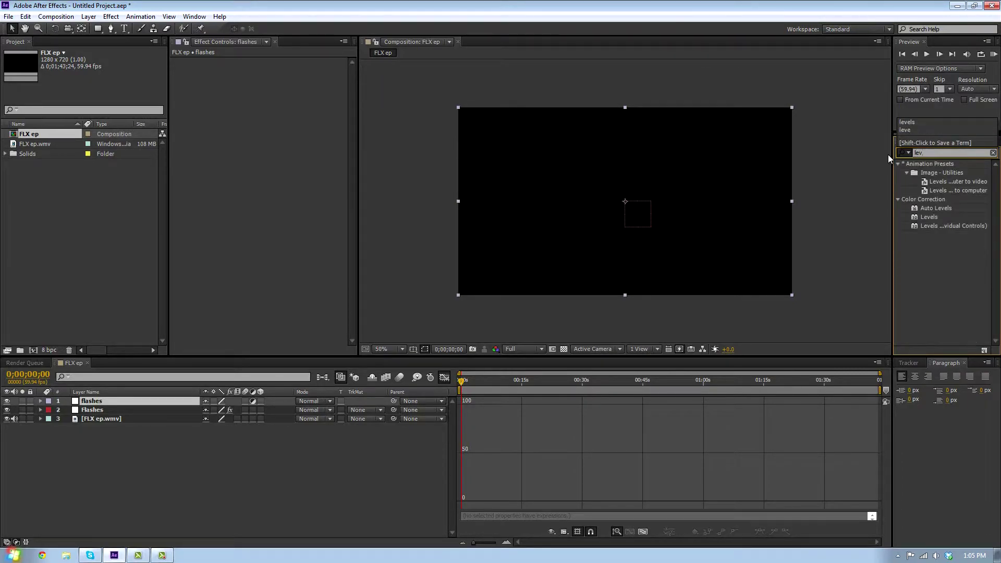
left_click(930, 217)
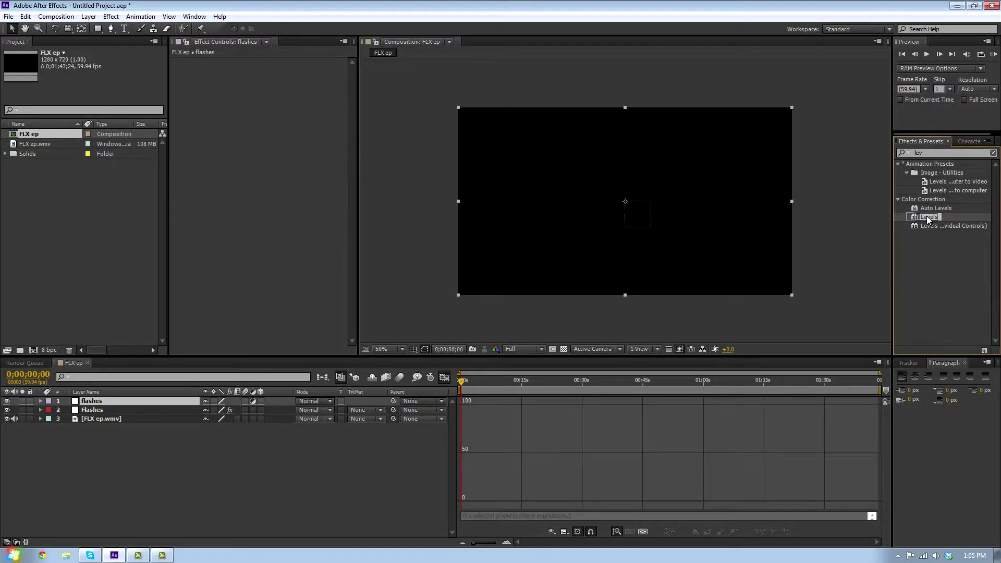
left_click_drag(927, 220, 128, 408)
left_click(587, 383)
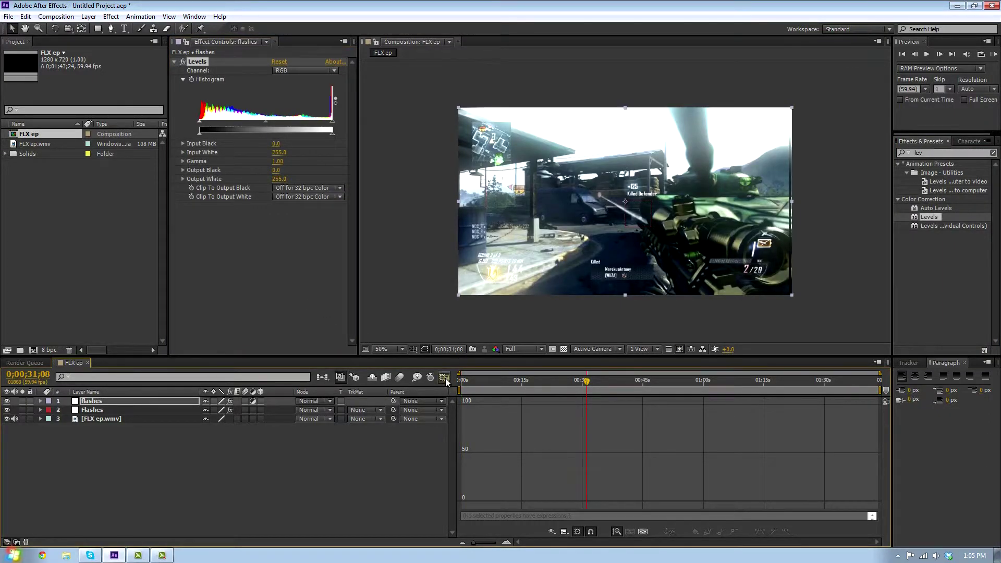
At 0;00;20;40, lower the flashes Levels Input White to 185 to brighten the footage.
left_click(444, 378)
left_click(532, 382)
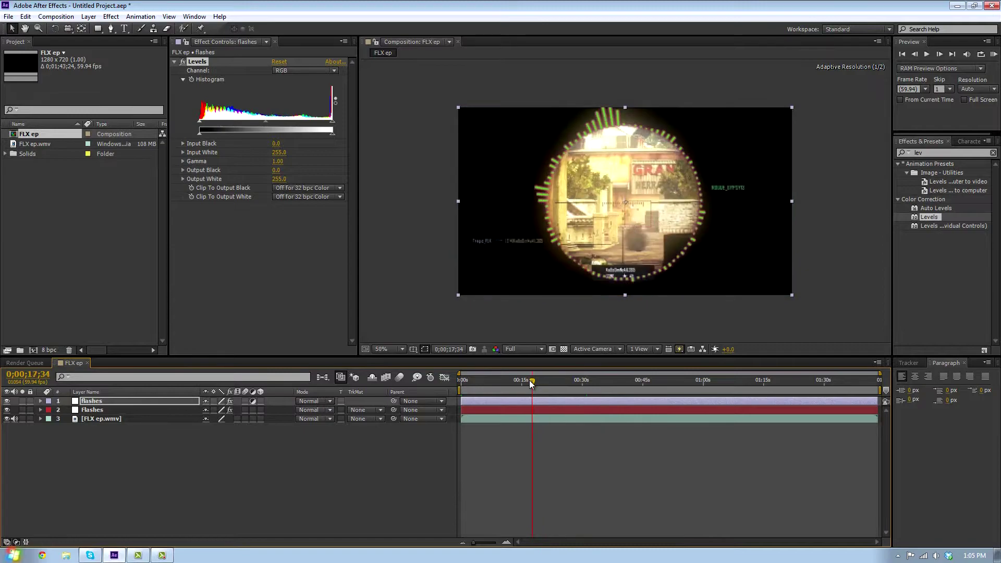
mouse_move(532, 383)
left_mouse_down()
mouse_move(578, 380)
mouse_move(520, 385)
left_mouse_up()
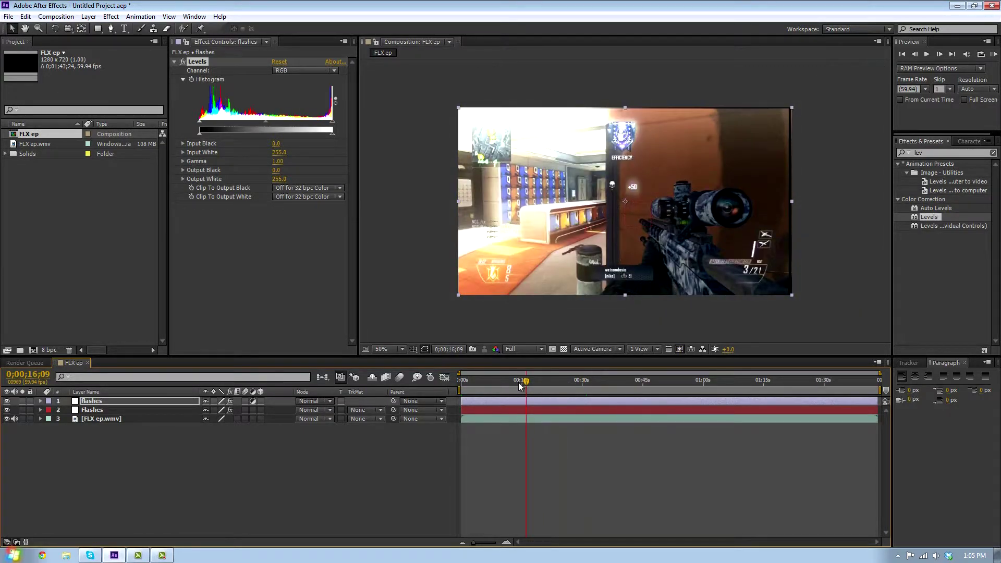
left_click(545, 384)
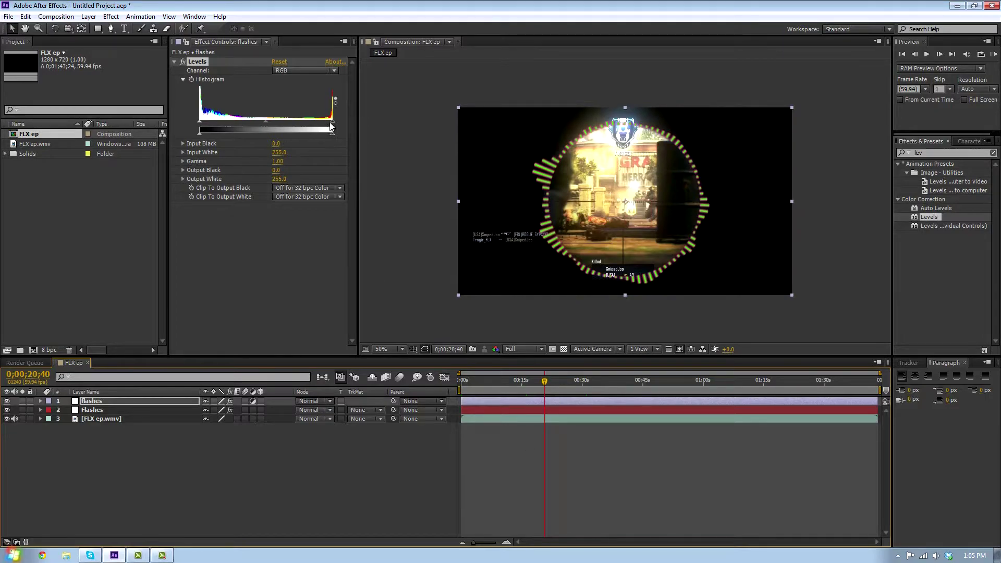
mouse_move(331, 131)
left_mouse_down()
mouse_move(168, 126)
mouse_move(343, 126)
left_mouse_up()
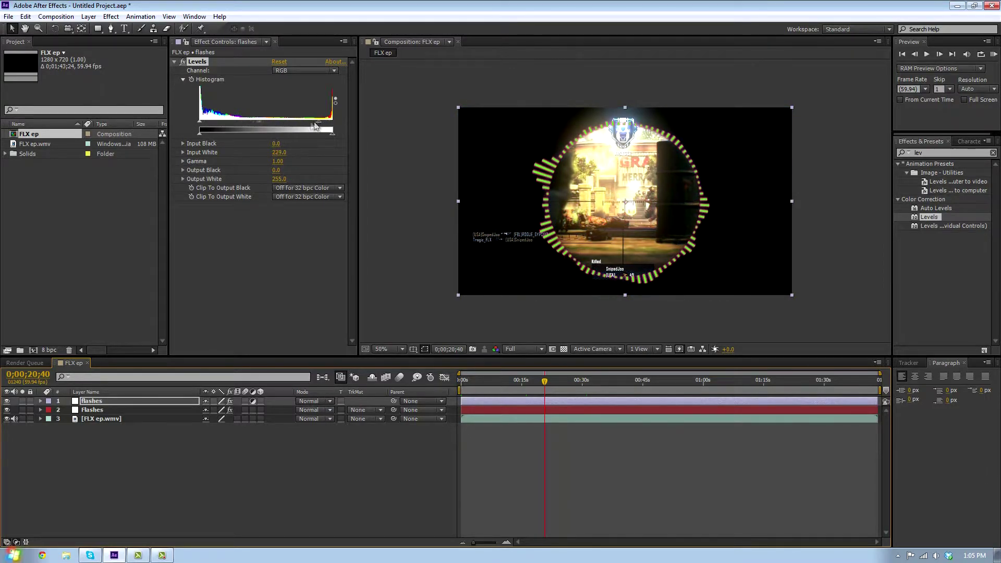
left_click_drag(316, 126, 296, 124)
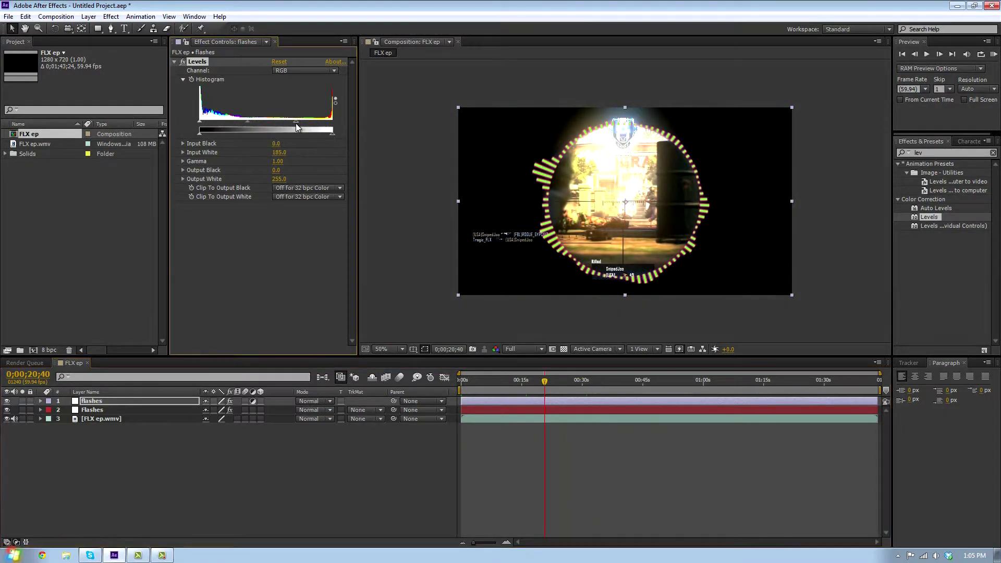
left_click(92, 410)
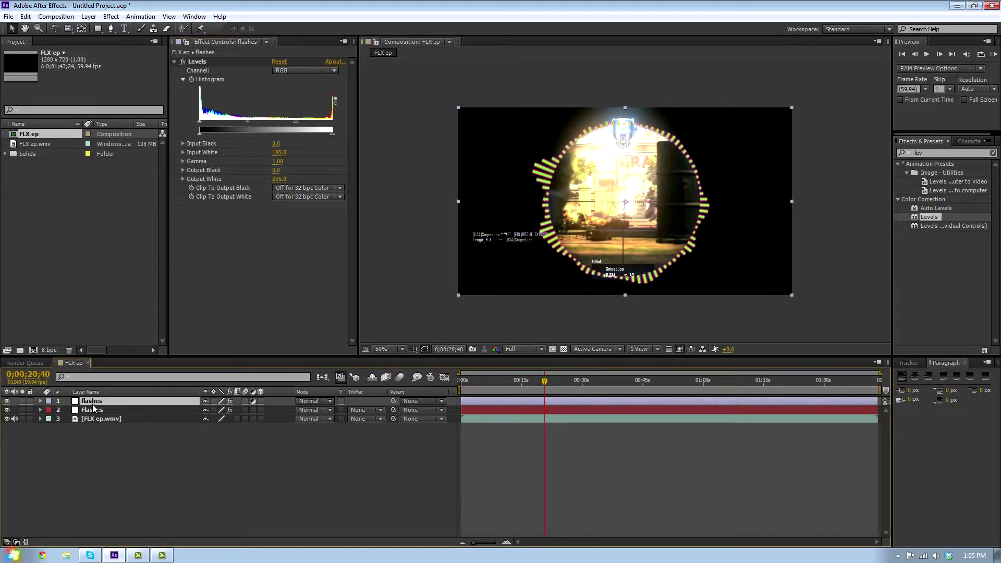
Pick-whip the flashes Opacity expression to the Flashes layer's Both Channels Slider.
key("t")
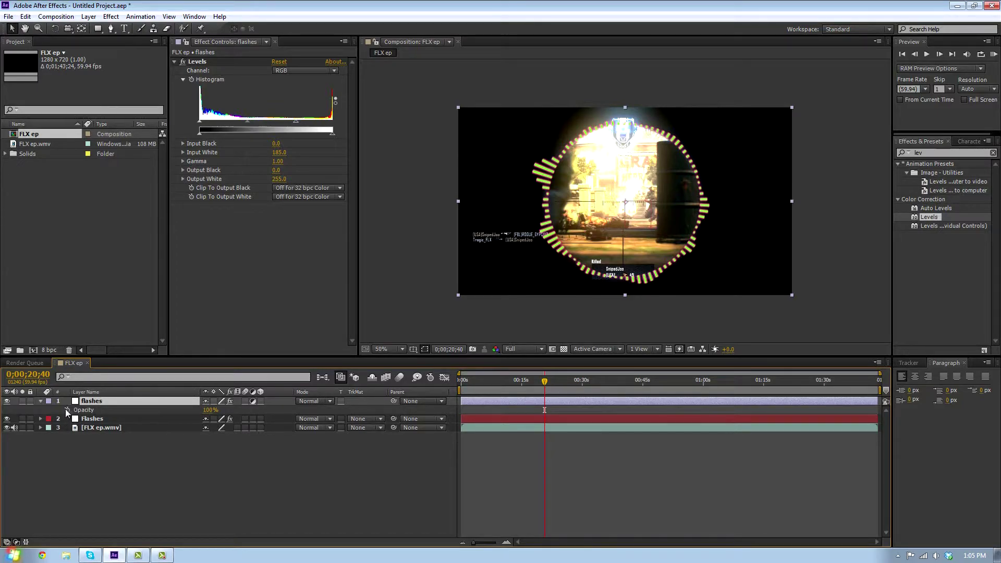
left_click(67, 409, "alt")
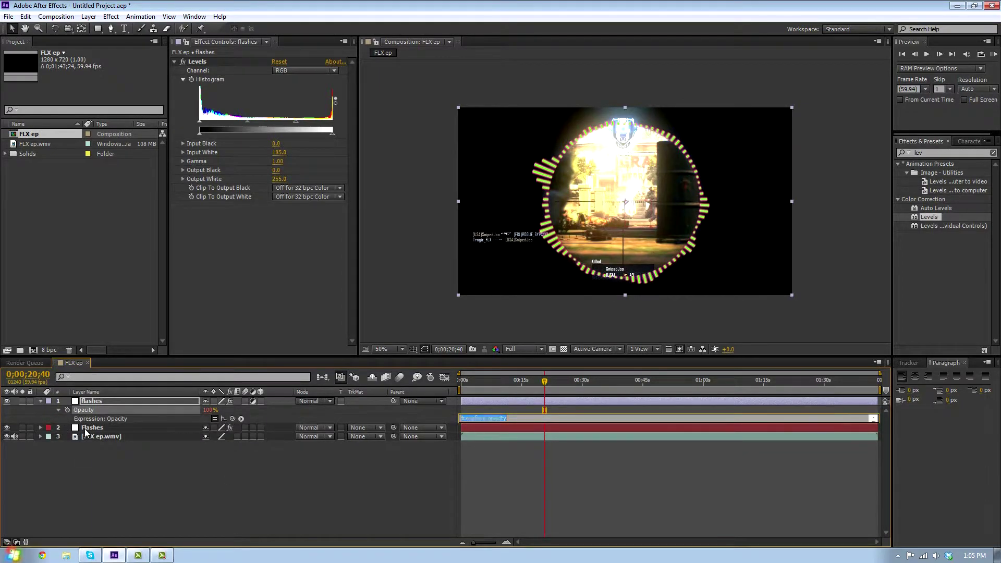
left_click(85, 429)
key("e")
key("e")
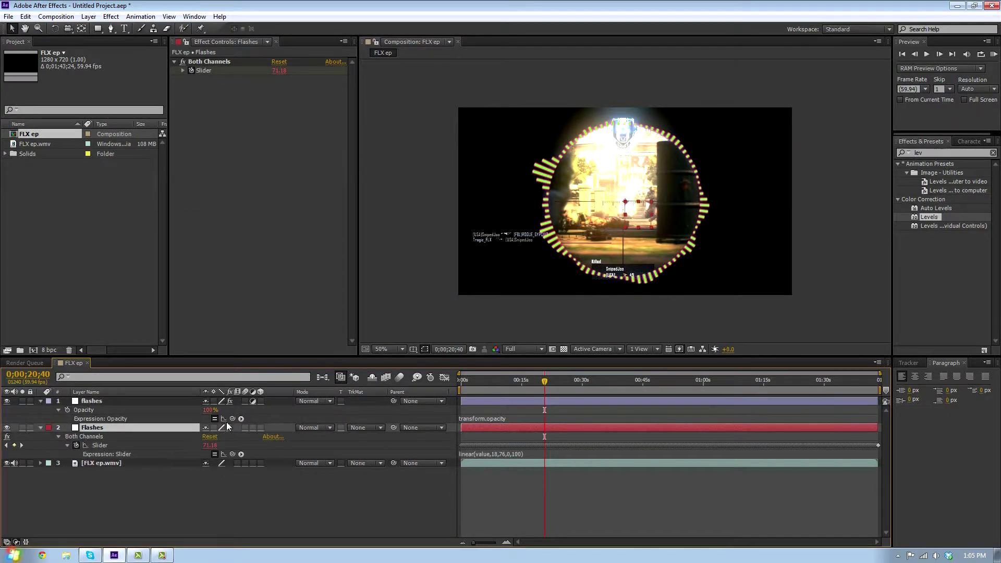
left_click_drag(233, 419, 120, 446)
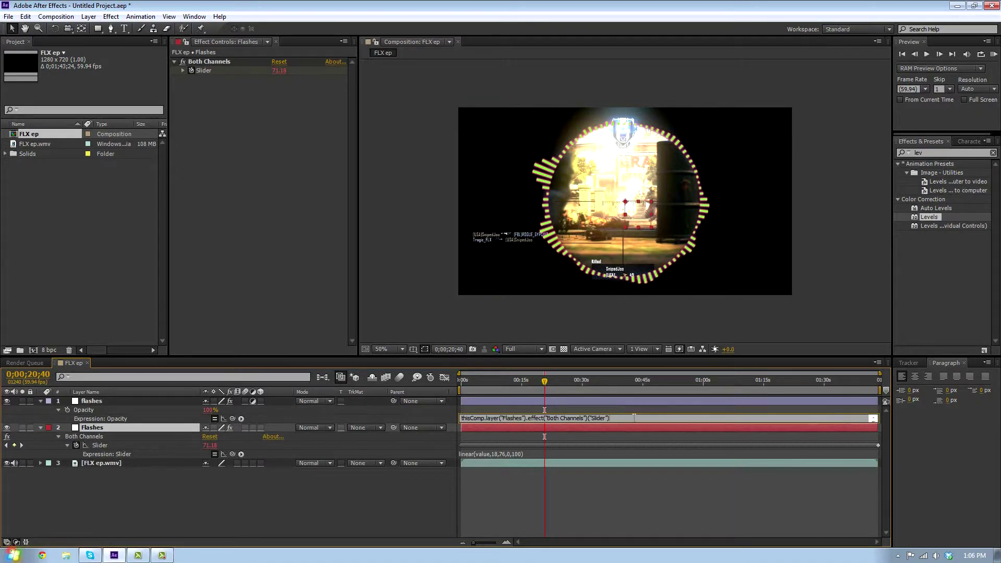
left_click(530, 408)
left_click(532, 380)
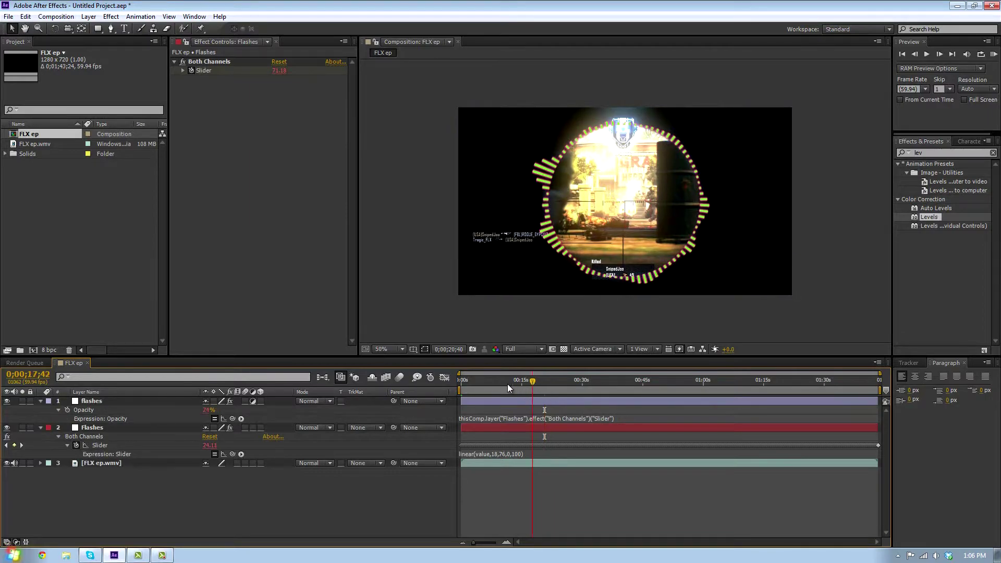
left_click_drag(507, 384, 426, 384)
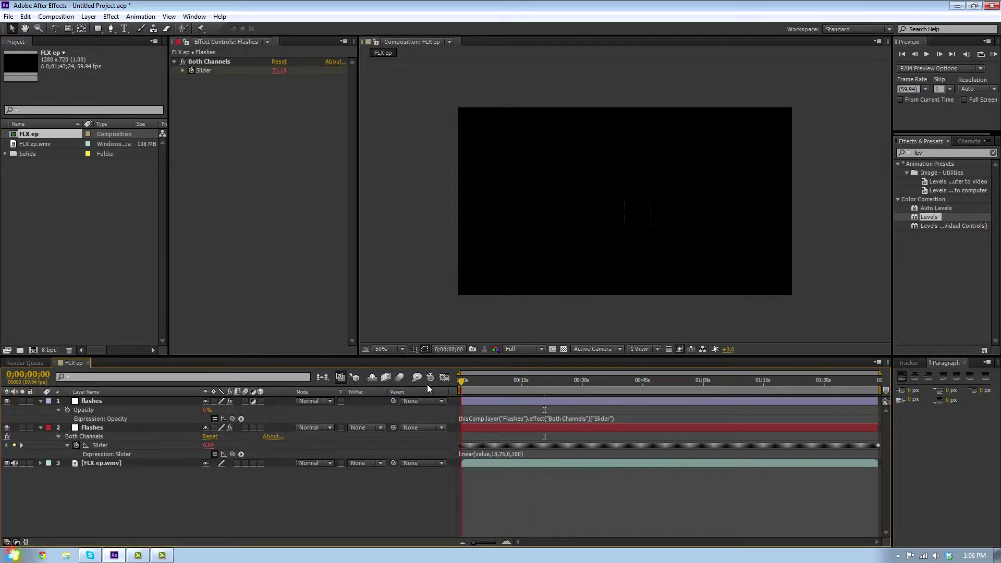
RAM-preview the flashes with audio, then end the work area at about 15 seconds.
left_click(496, 381)
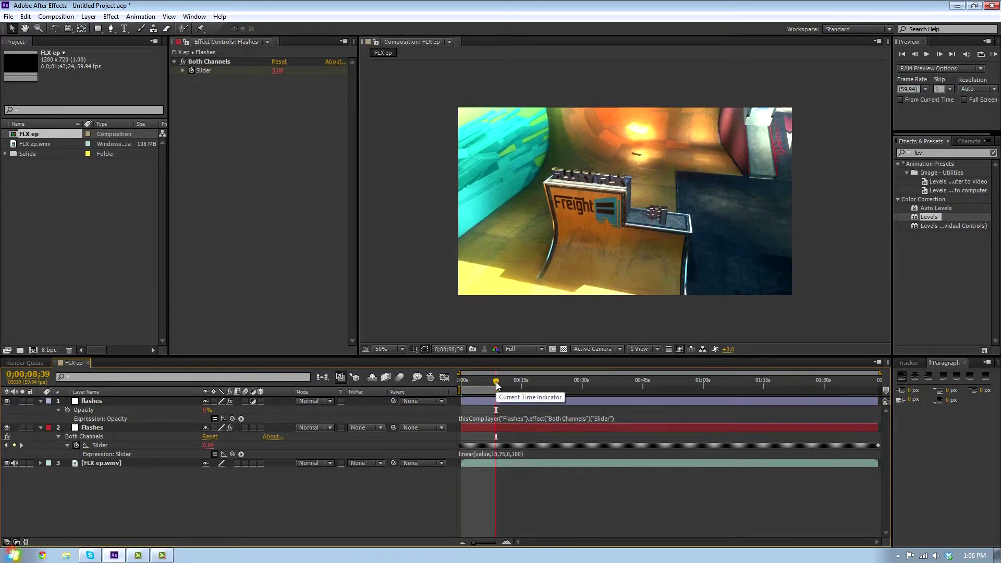
left_click(993, 54)
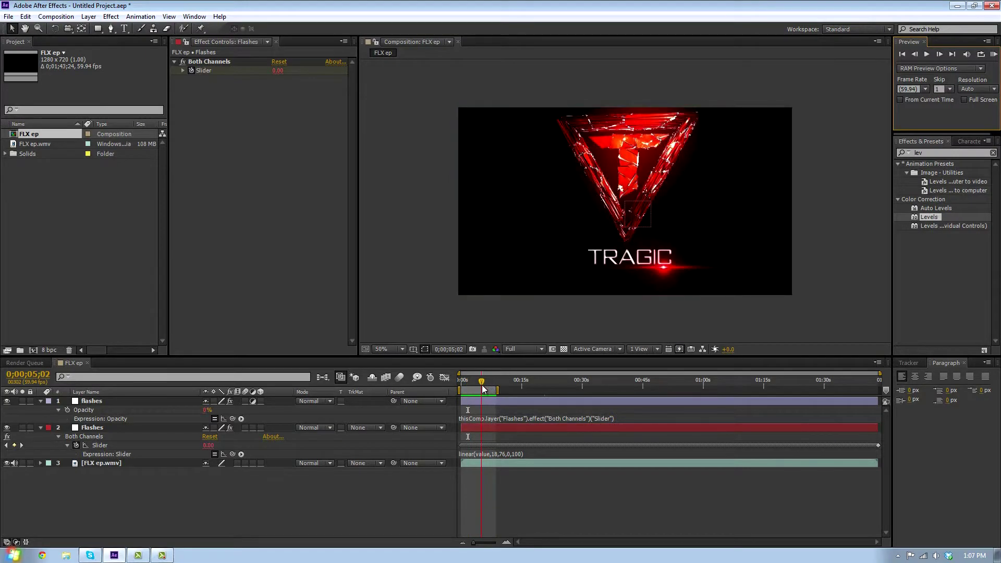
left_click_drag(496, 390, 526, 390)
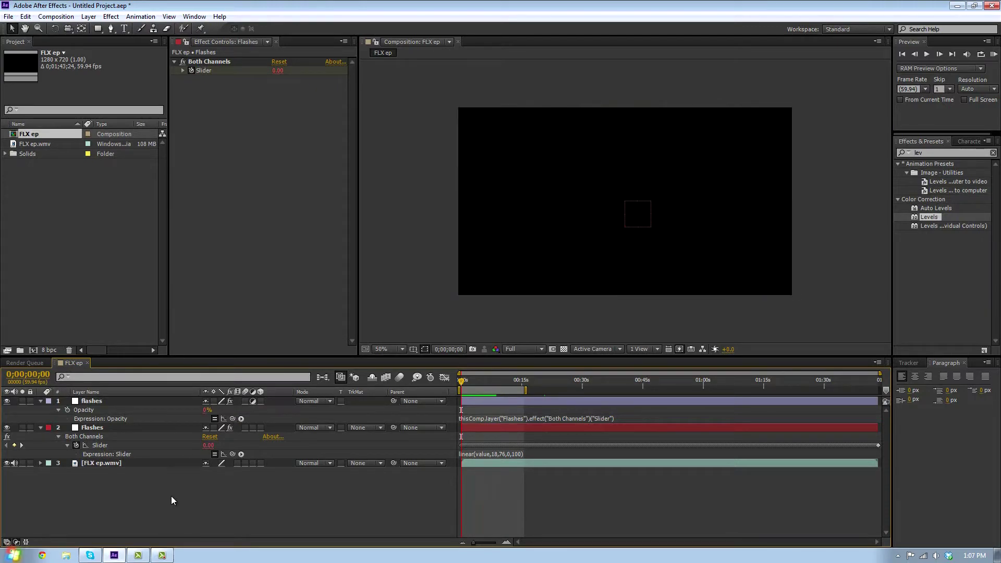
Add an adjustment layer named 'pumps' and move it below flashes with Ctrl+[.
left_click(42, 401)
left_click(41, 410)
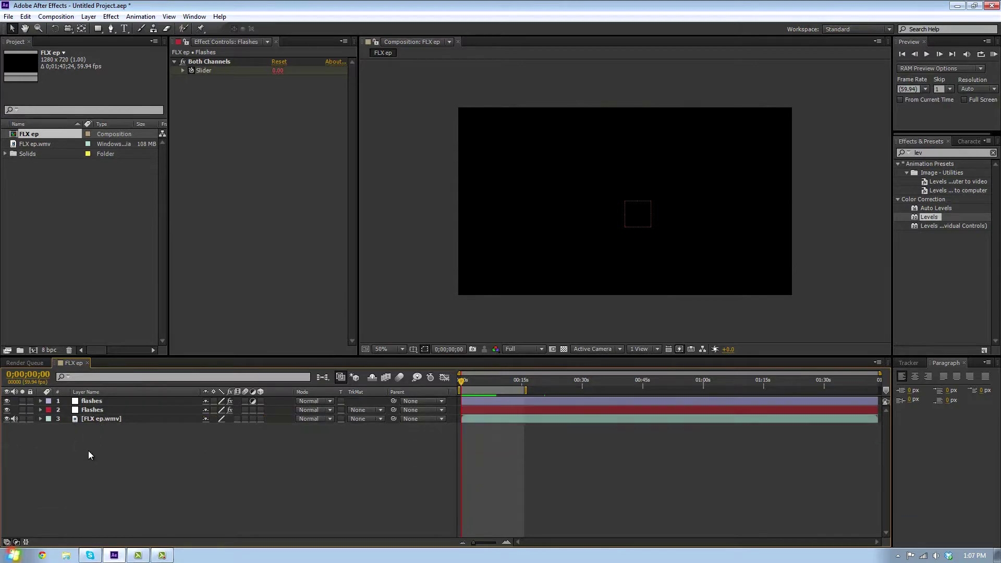
key("ctrl+alt+y")
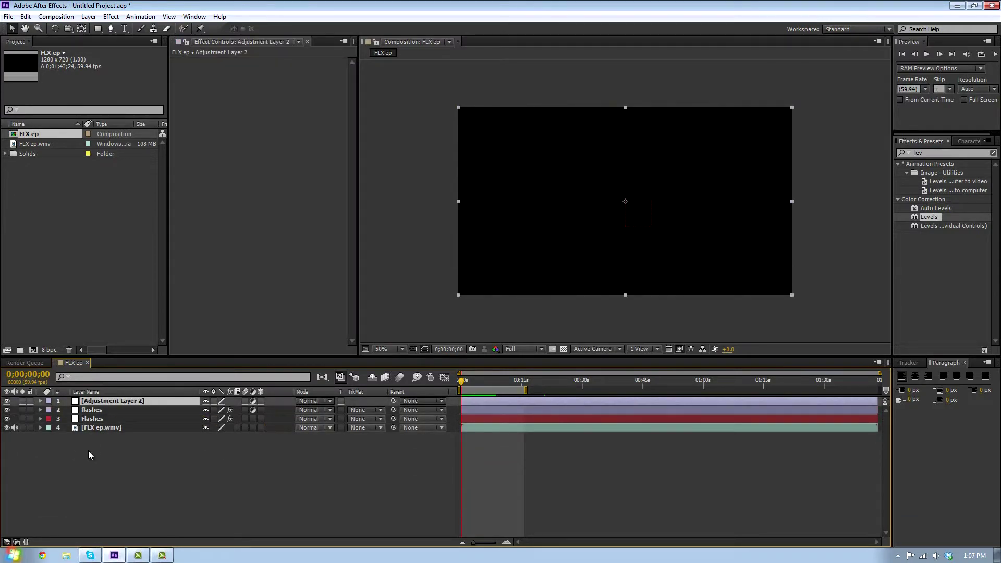
key("Return")
type("pumps")
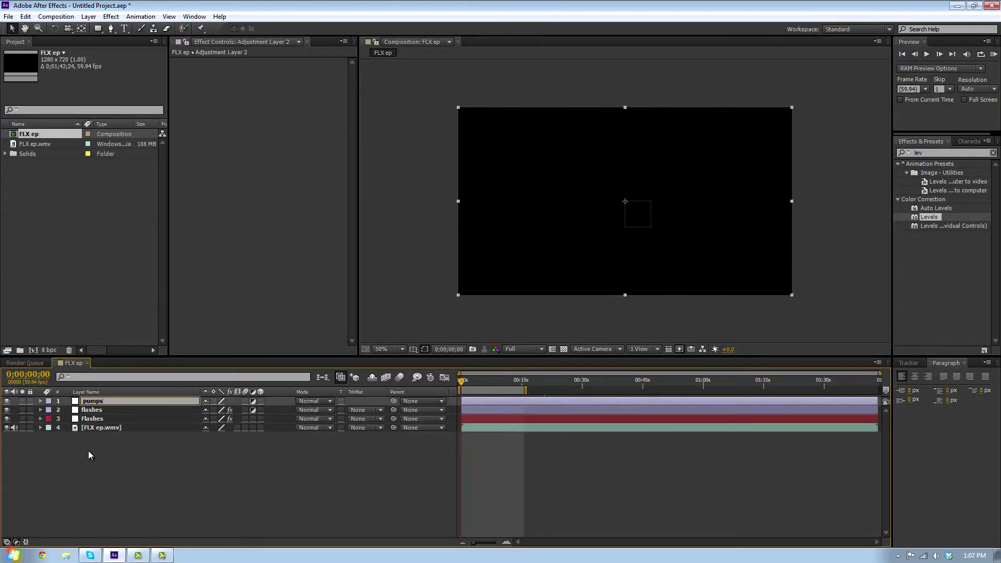
key("Return")
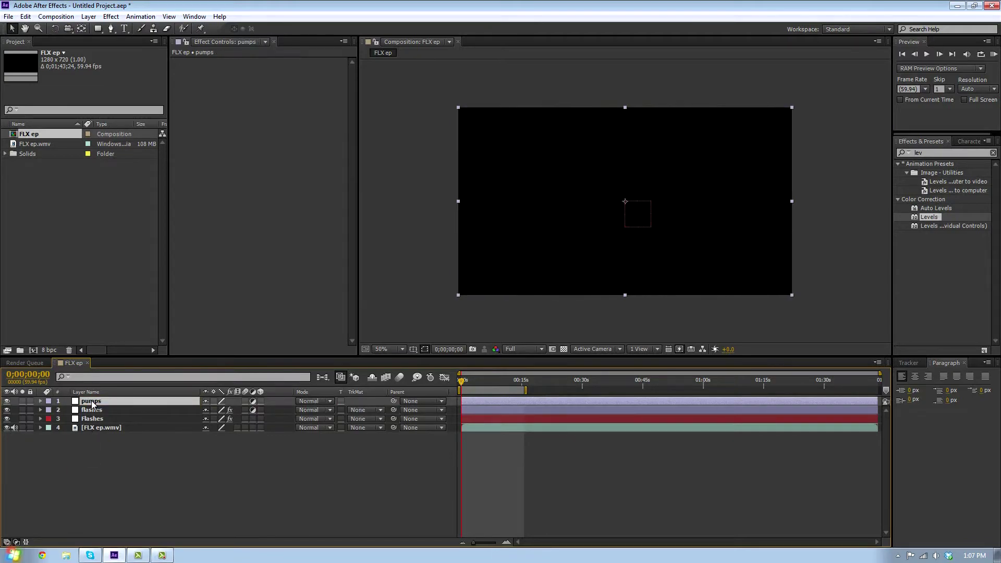
key("ctrl+bracketleft")
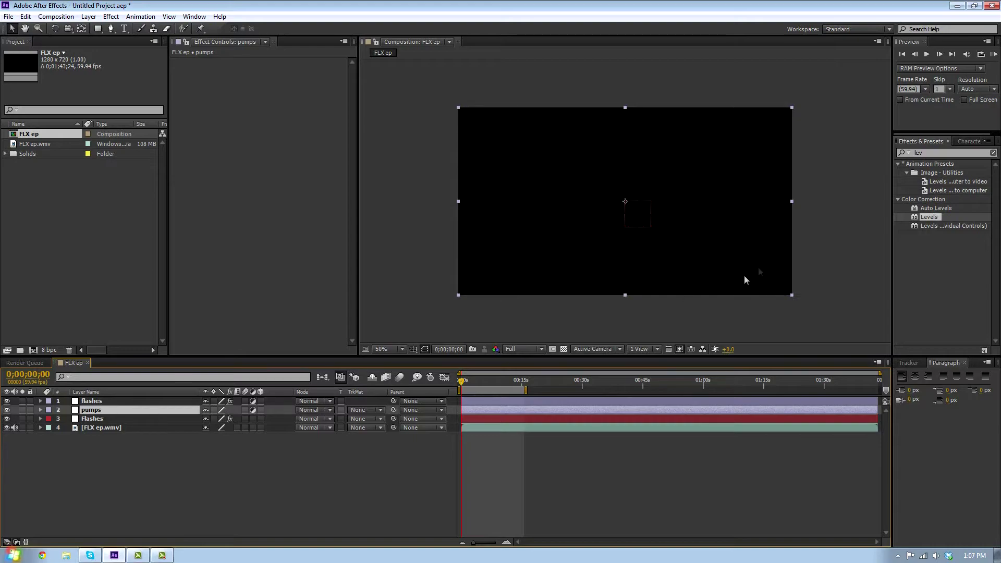
Apply the Magnify effect to the pumps layer, removing a mistaken Magnify from flashes.
left_click(935, 153)
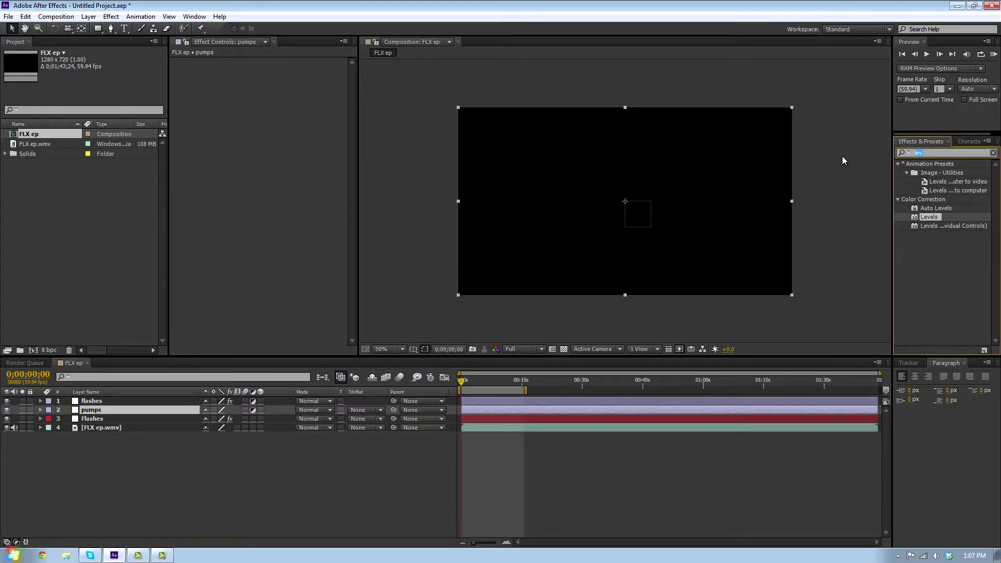
type("mag")
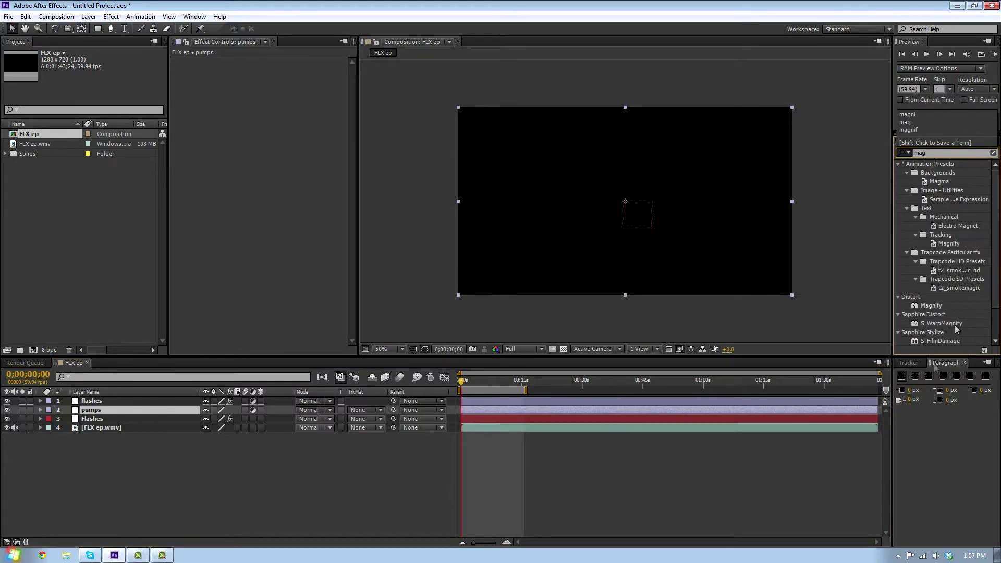
left_click_drag(931, 305, 580, 402)
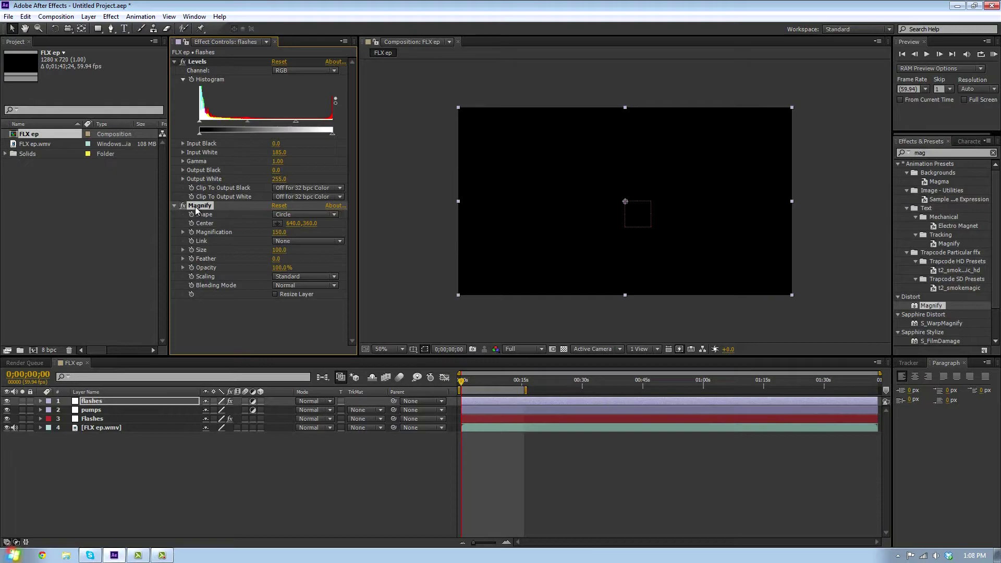
key("Delete")
left_click(142, 409)
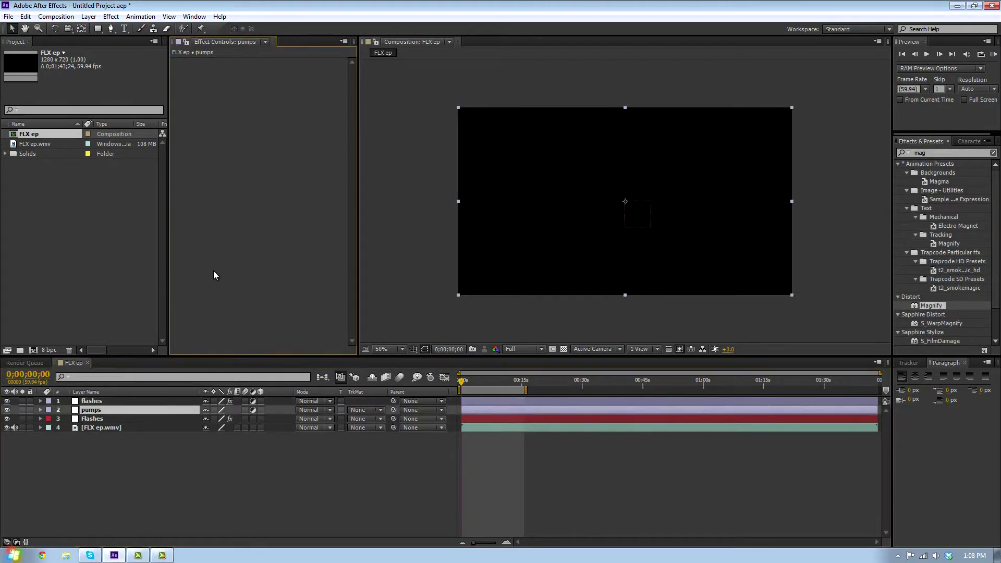
key("ctrl+d")
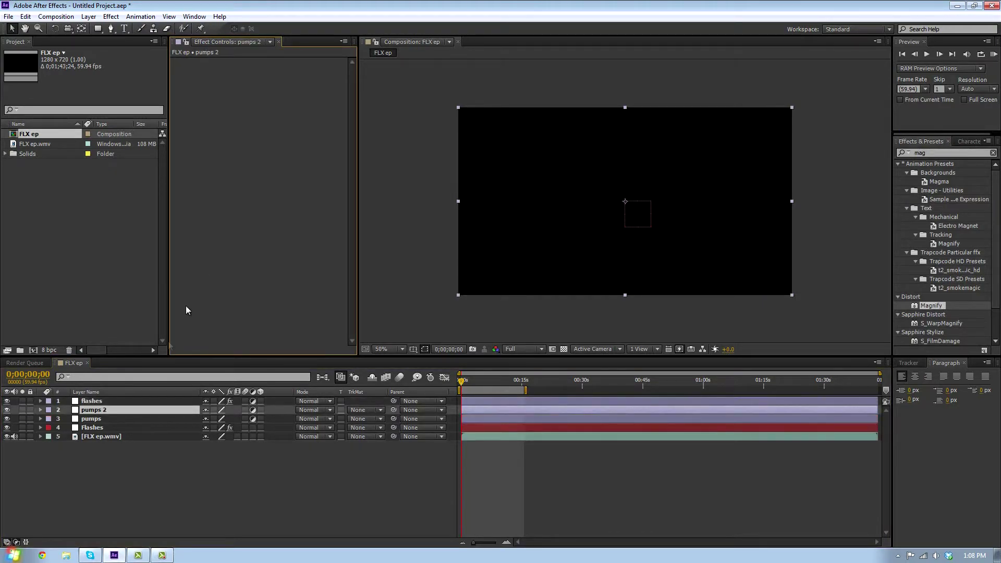
key("Delete")
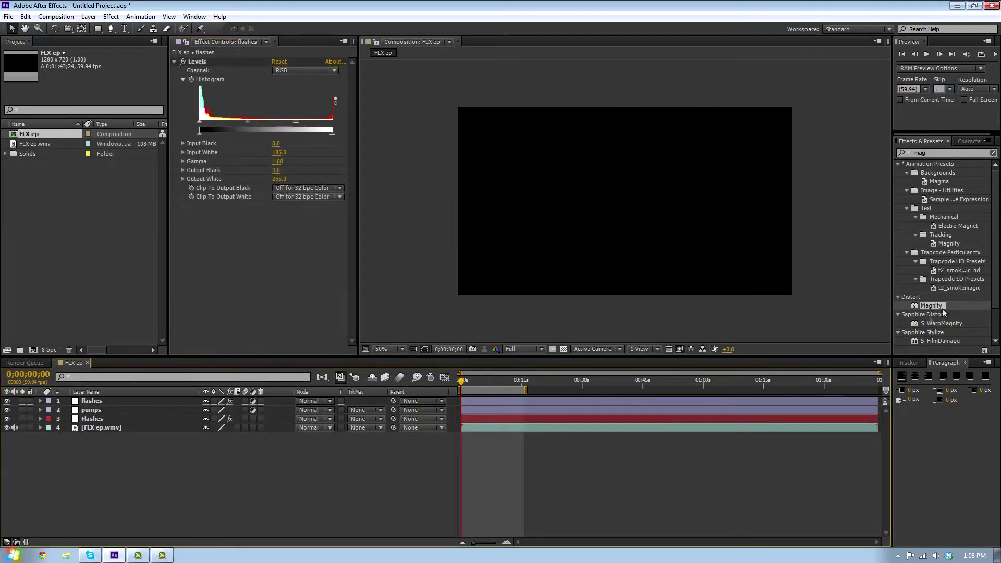
left_click_drag(924, 305, 627, 409)
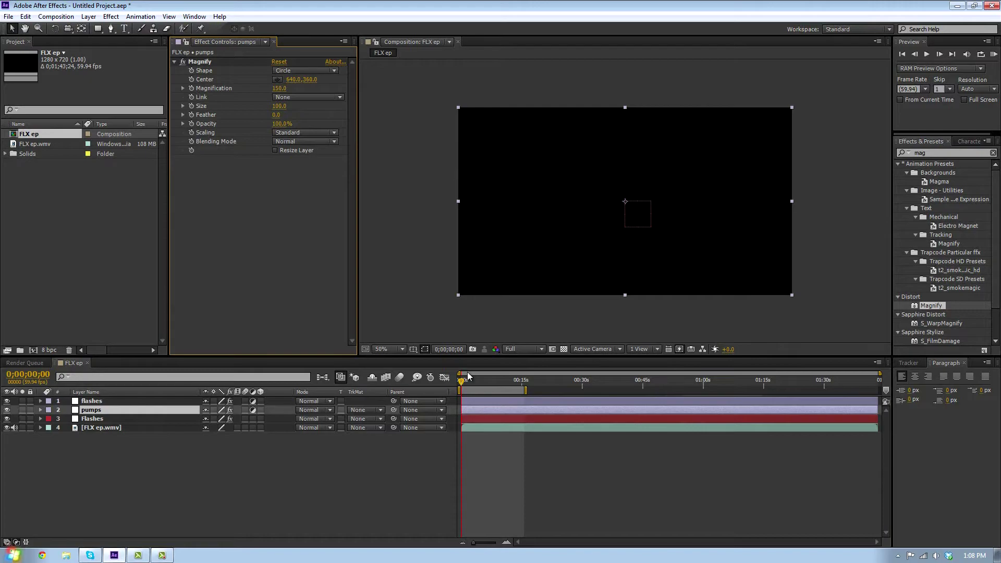
At a later frame showing the logo, make pumps' Magnify a Square, size 640, magnification 100.
left_click_drag(463, 384, 482, 387)
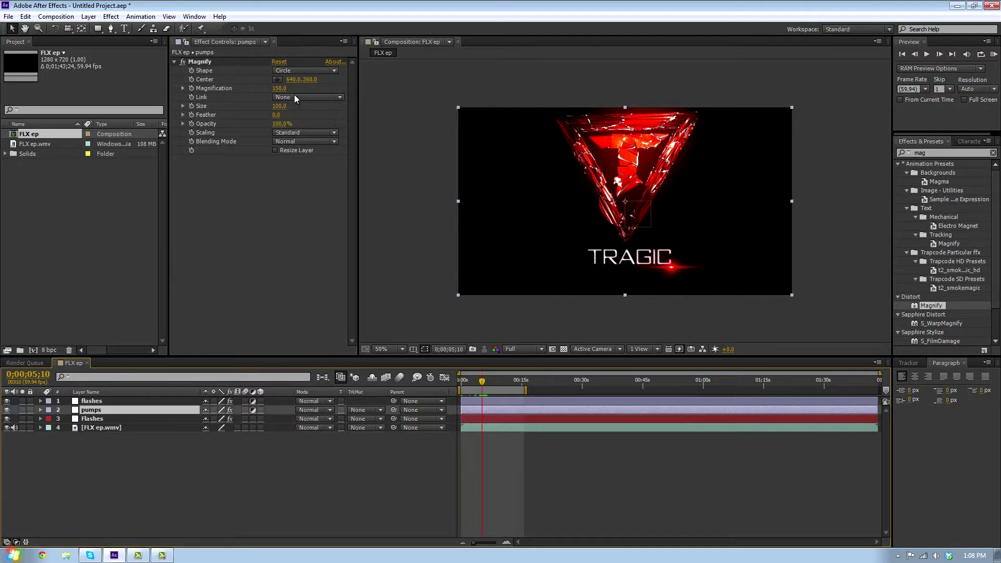
left_click(298, 71)
left_click(308, 92)
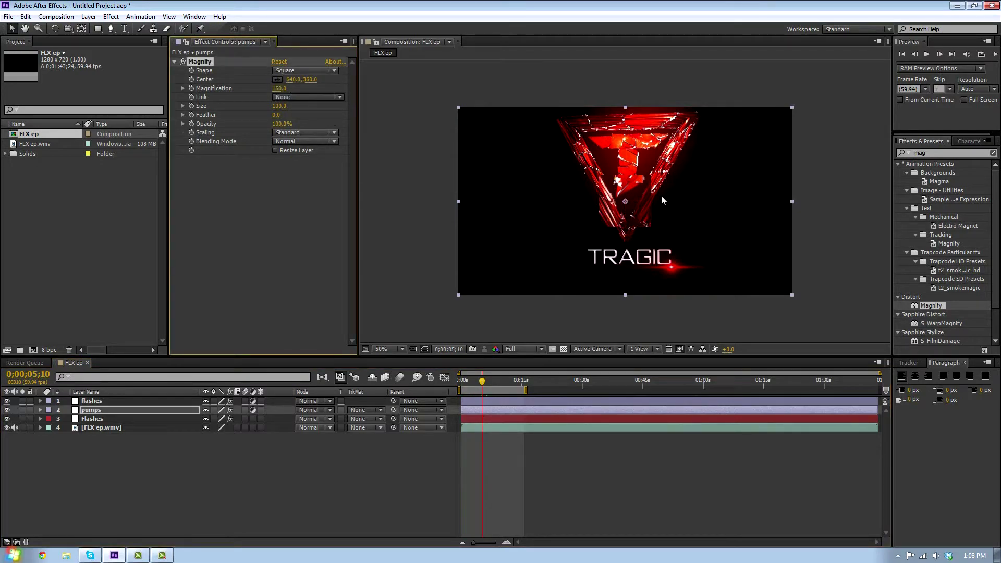
left_click(279, 88)
left_click(279, 106)
type("640")
key("Return")
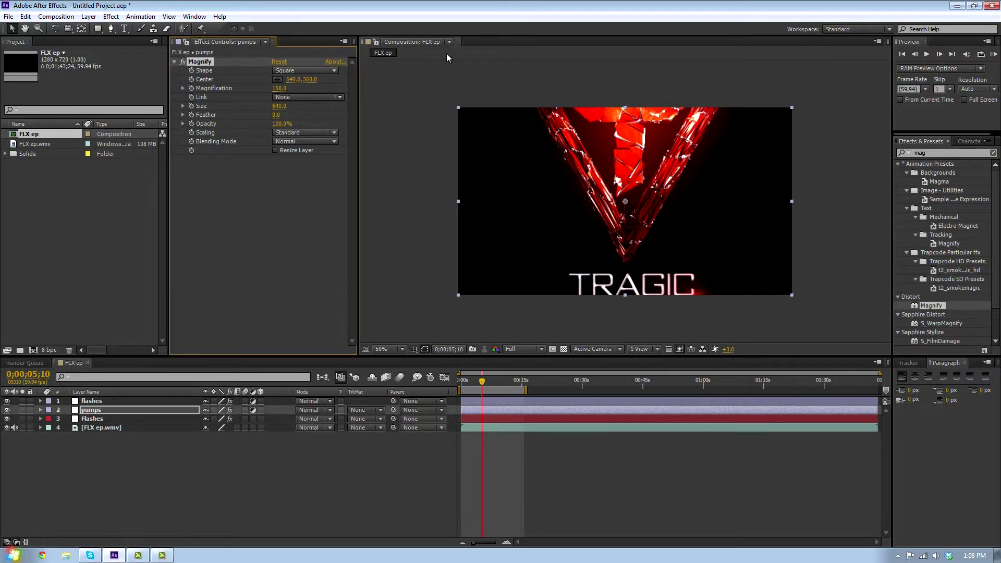
left_click(279, 88)
type("100")
key("Return")
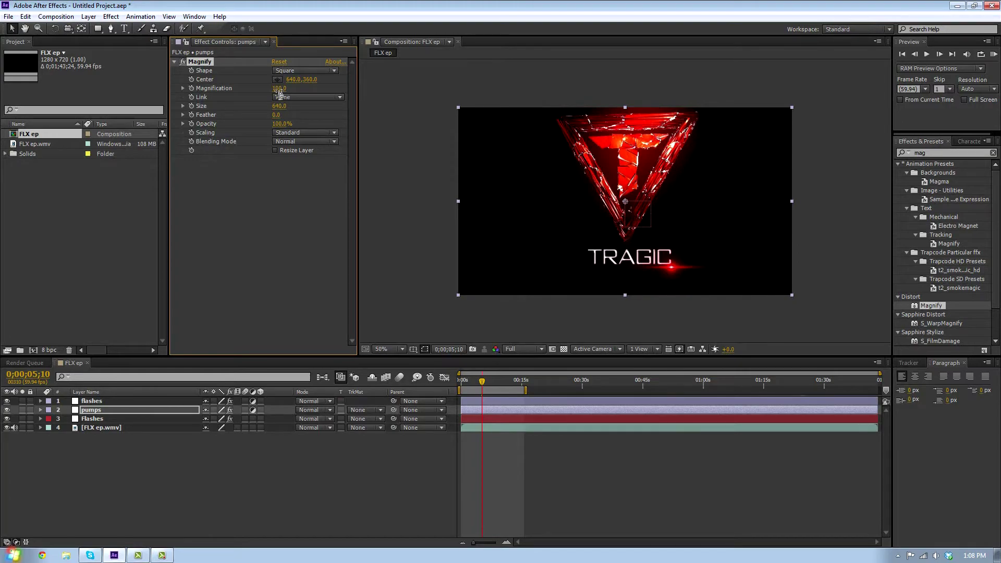
left_click(87, 457)
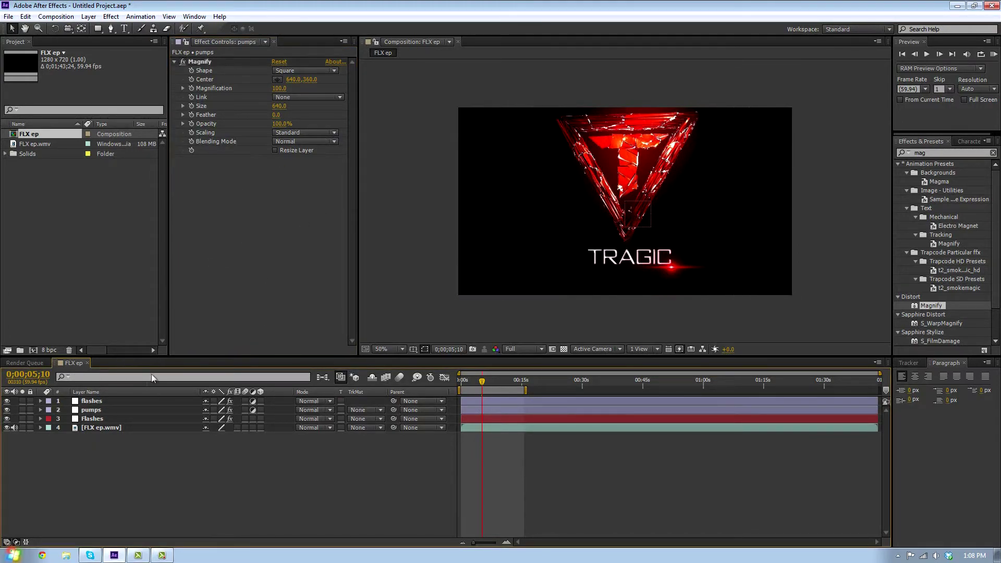
Duplicate the Flashes layer below the original and rename the copy 'pumsfasodfi'.
left_click(86, 419)
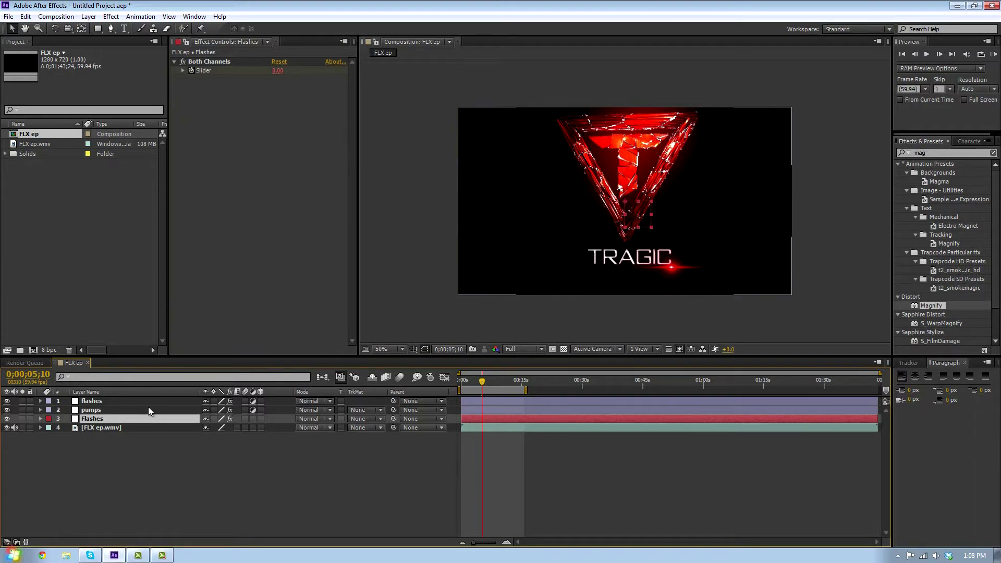
key("ctrl+d")
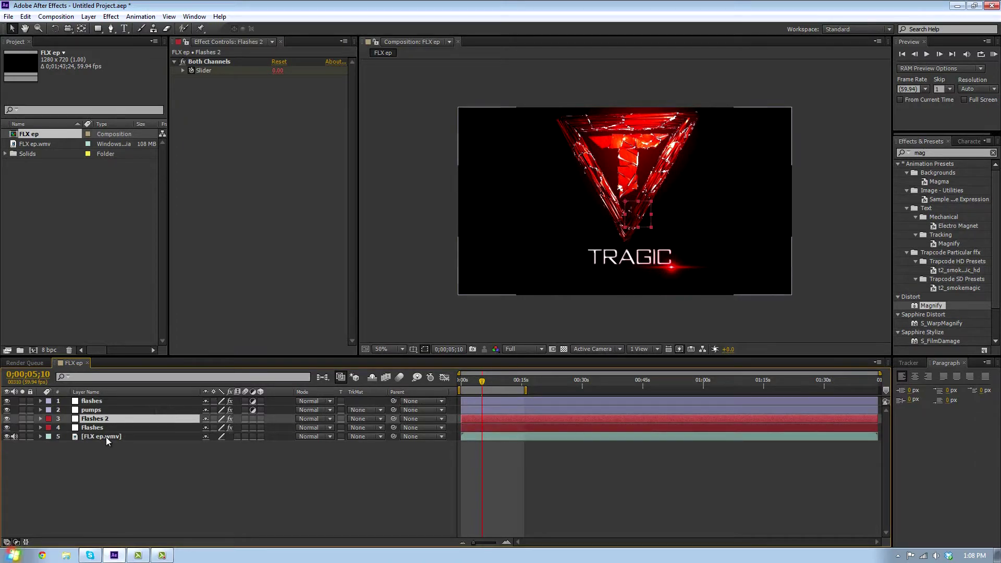
left_click_drag(116, 439, 120, 431)
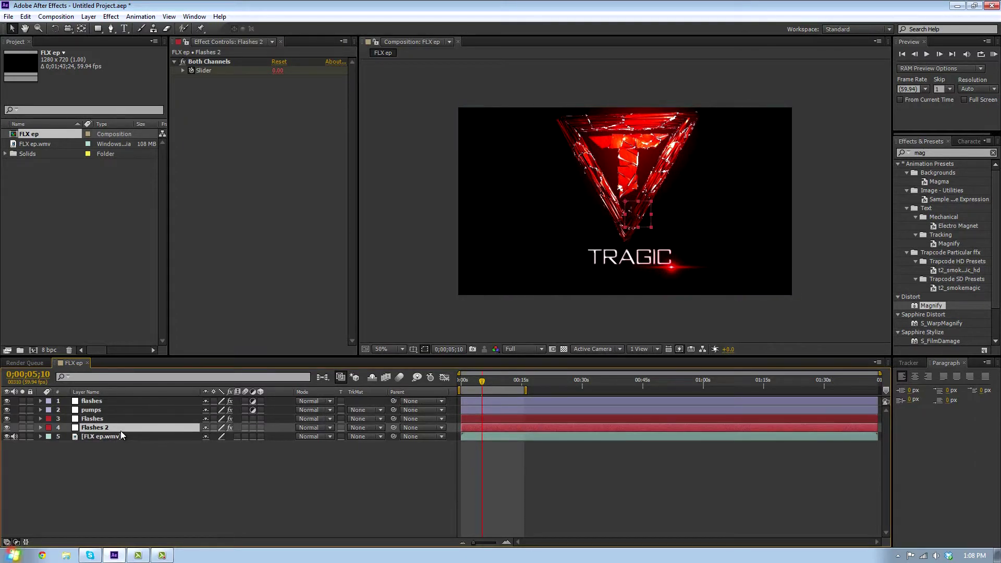
key("Return")
type("pum")
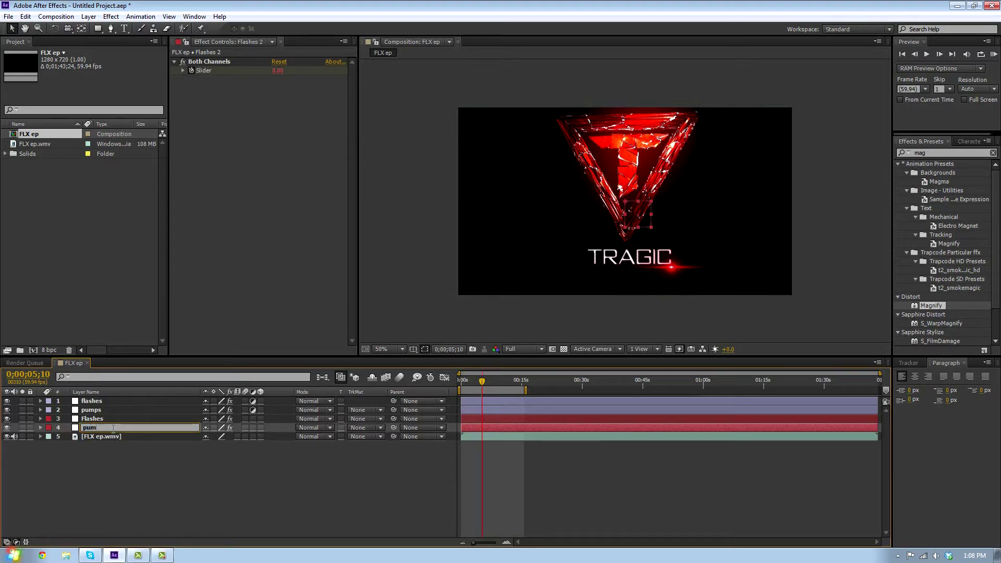
type("sfasodfi")
left_click(130, 457)
Edit pumsfasodfi's Slider expression to read linear(value,18,80,100,110).
left_click(104, 427)
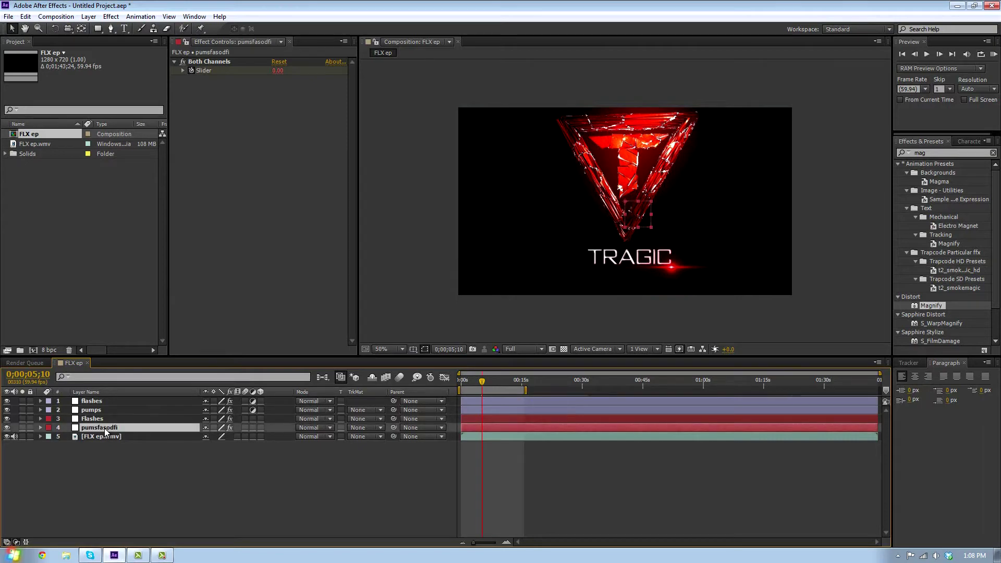
key("e")
key("e")
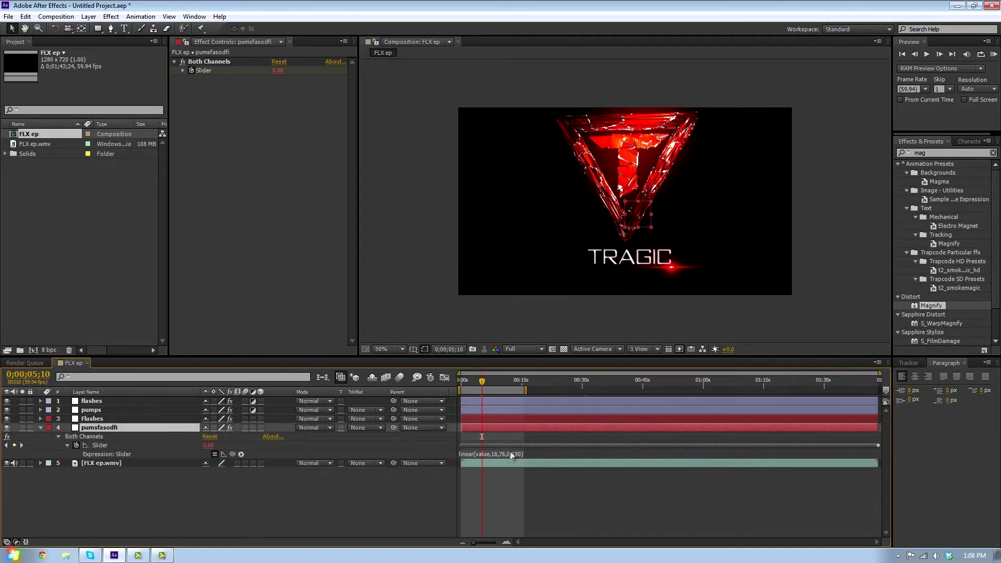
left_click(518, 453)
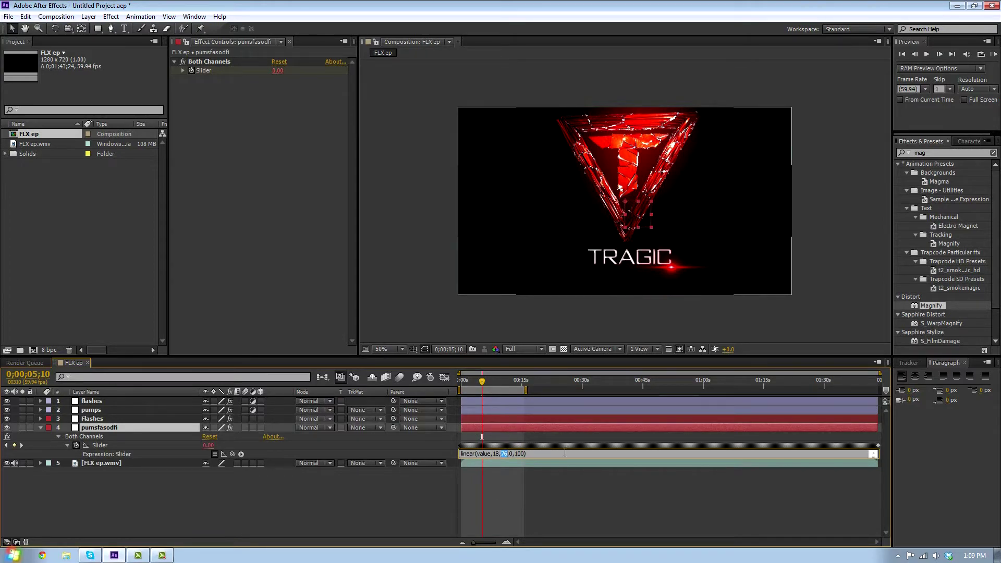
type("80")
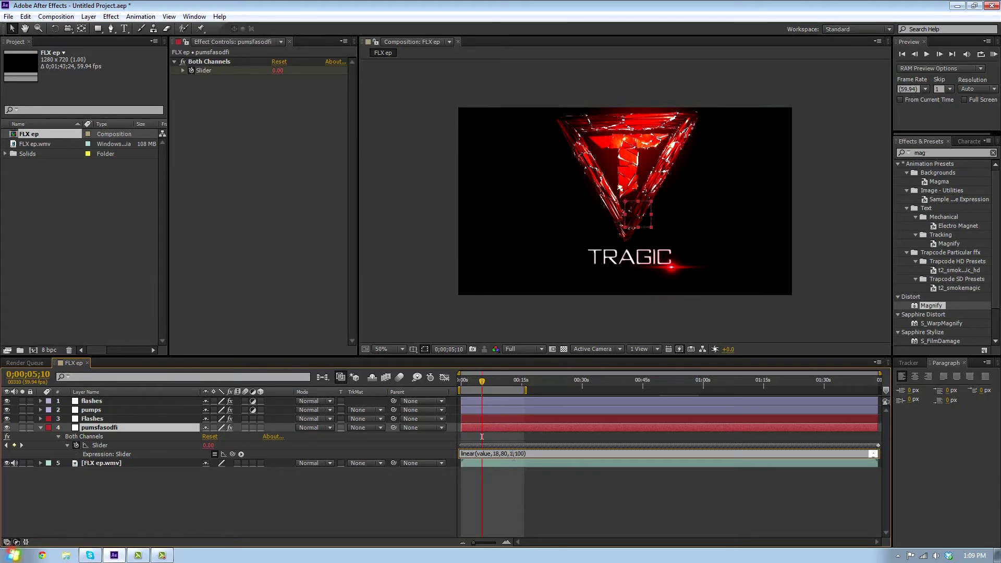
type("00,")
key("KP_Enter")
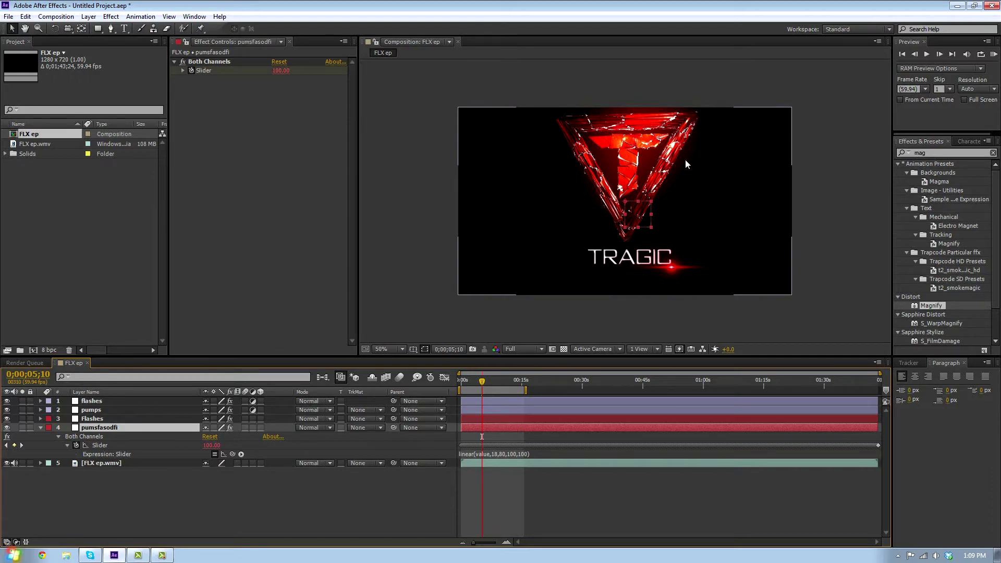
left_click(524, 453)
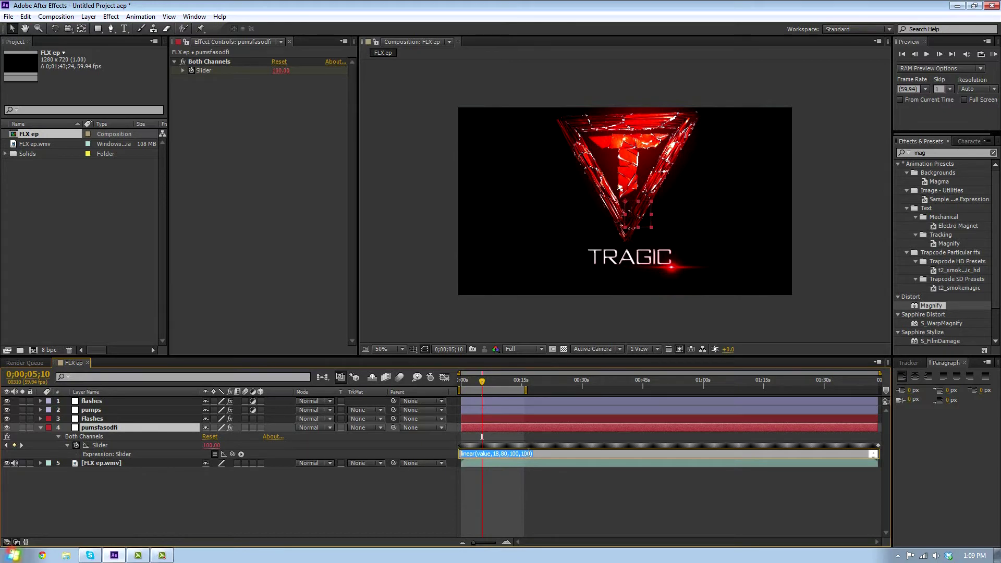
left_click(528, 454)
key("BackSpace")
key("BackSpace")
type("1")
key("KP_Enter")
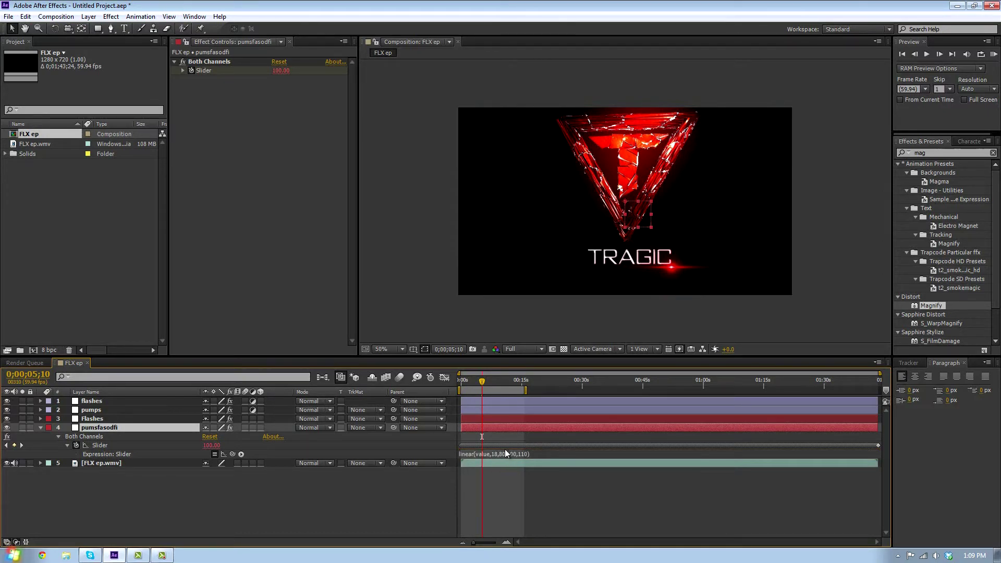
Try a pumps Magnify magnification of 110, then return it to 100.
left_click(96, 416)
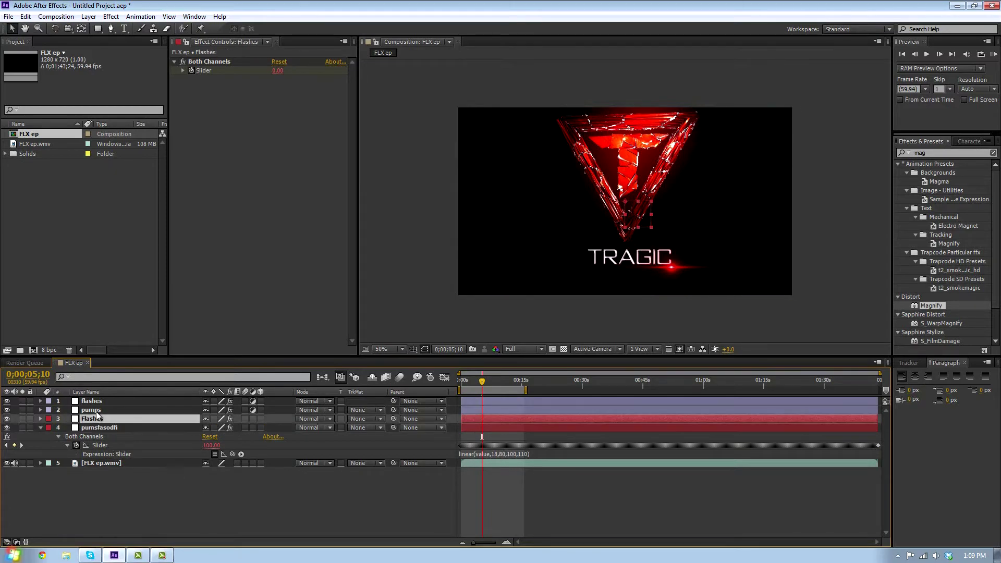
left_click(96, 412)
left_click(279, 89)
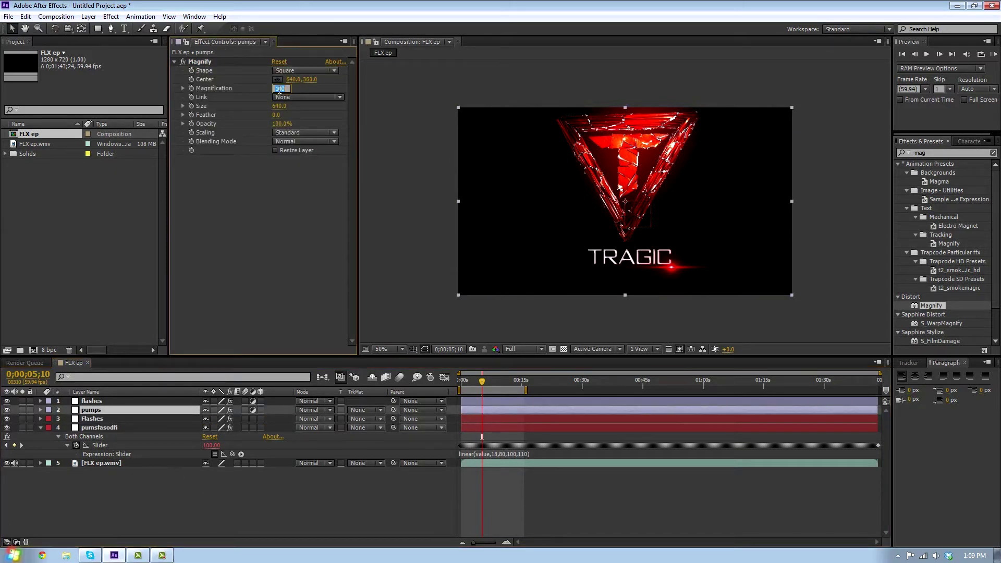
type("110")
key("Return")
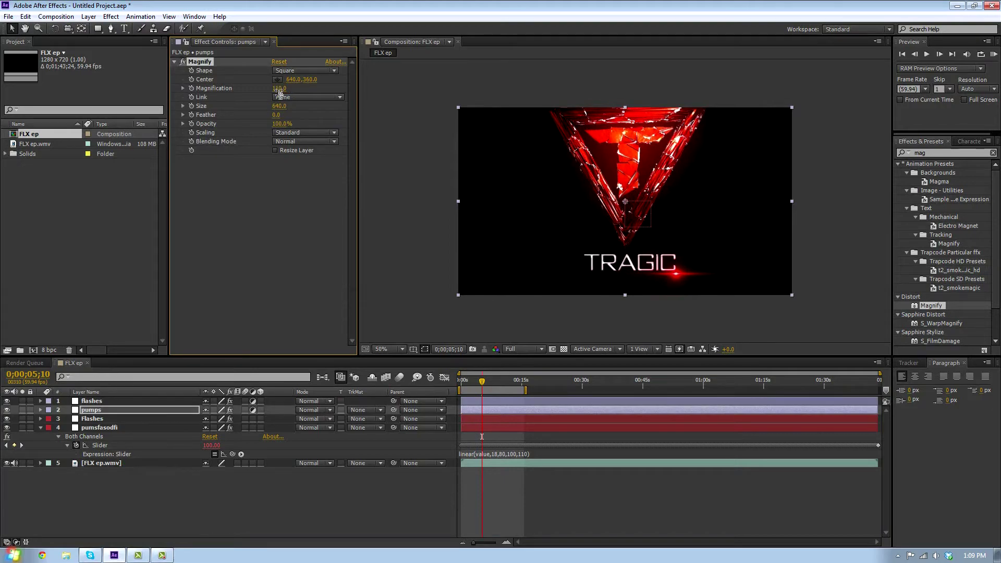
left_click(280, 88)
key("Return")
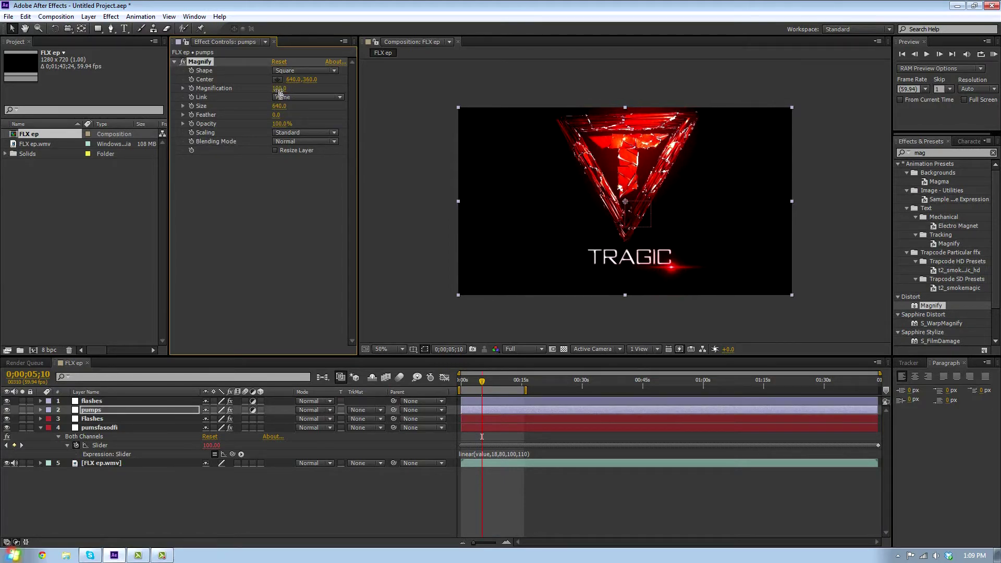
left_click(42, 427)
left_click(95, 410)
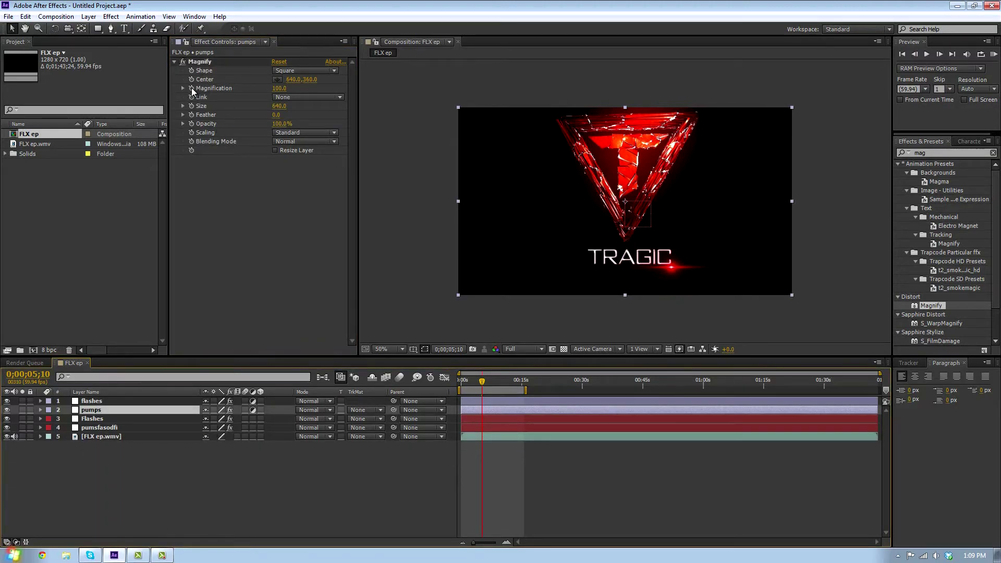
Pickwhip the Magnification expression to pumsfasodfi's Both Channels Slider and preview the zoom pulses.
left_click(192, 88, "alt")
left_click_drag(233, 462, 231, 435)
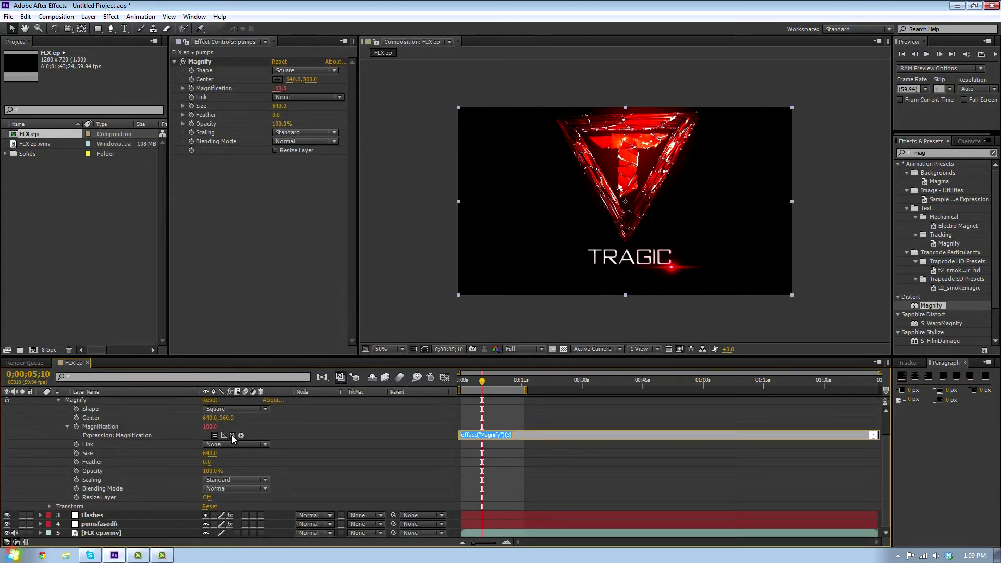
left_click(81, 524)
key("e")
key("e")
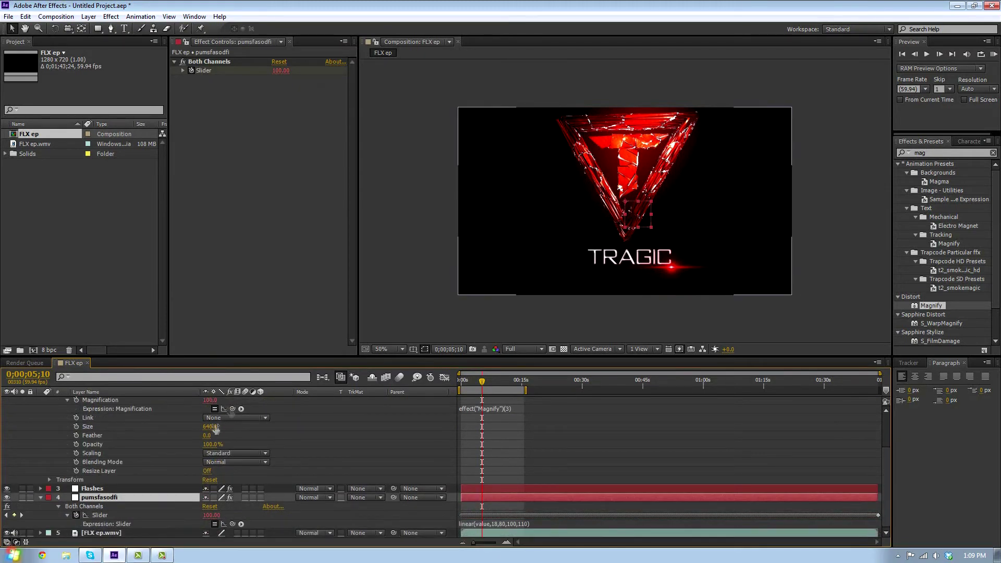
mouse_move(231, 408)
left_mouse_down()
mouse_move(142, 519)
mouse_move(117, 515)
left_mouse_up()
left_click(40, 497)
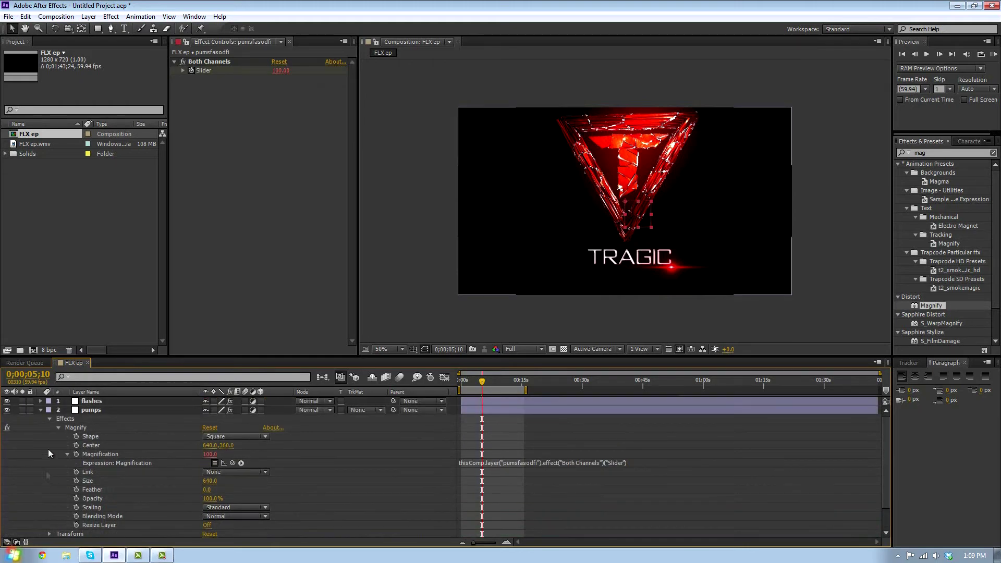
left_click(41, 410)
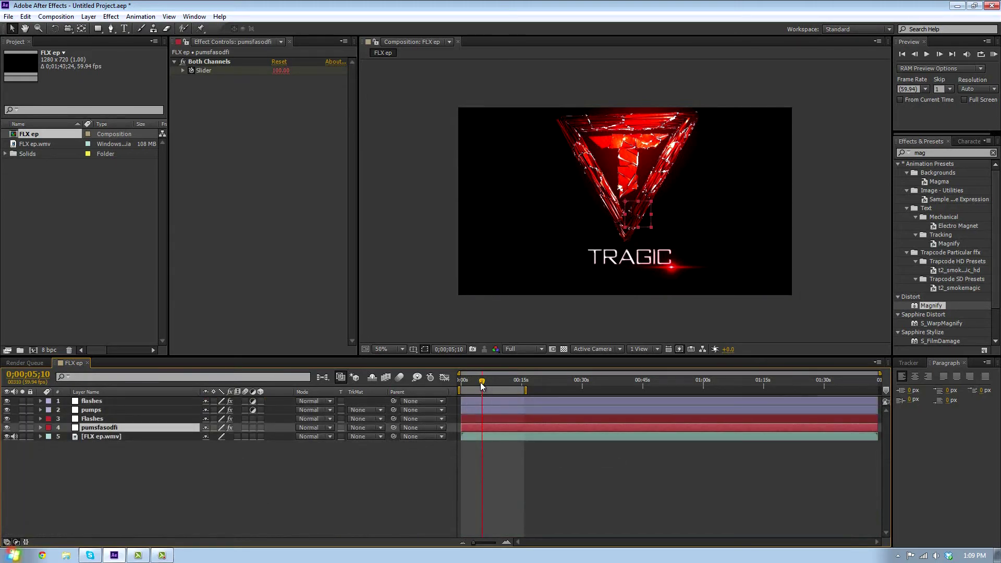
mouse_move(482, 385)
left_mouse_down()
mouse_move(514, 374)
mouse_move(468, 393)
left_mouse_up()
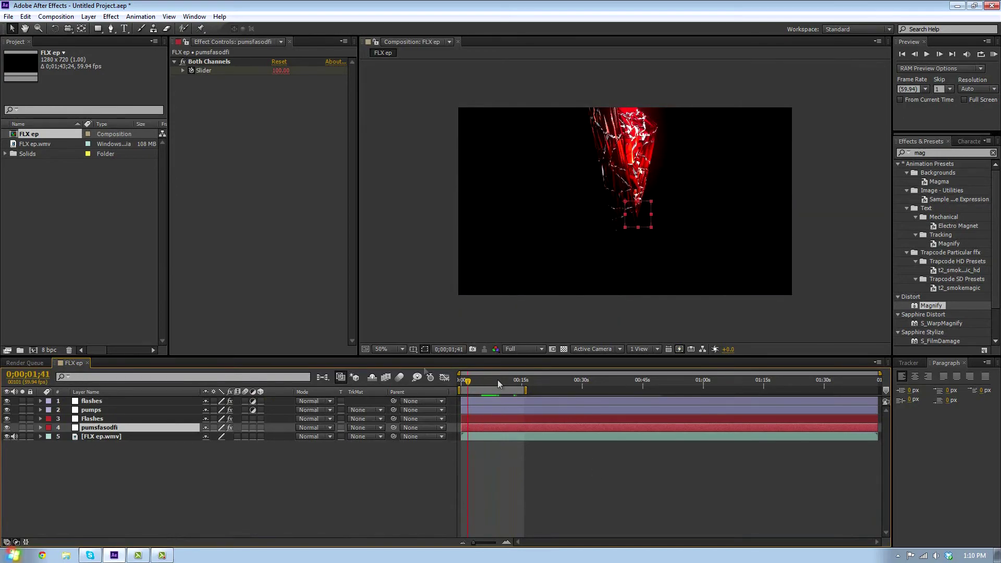
left_click_drag(465, 383, 447, 411)
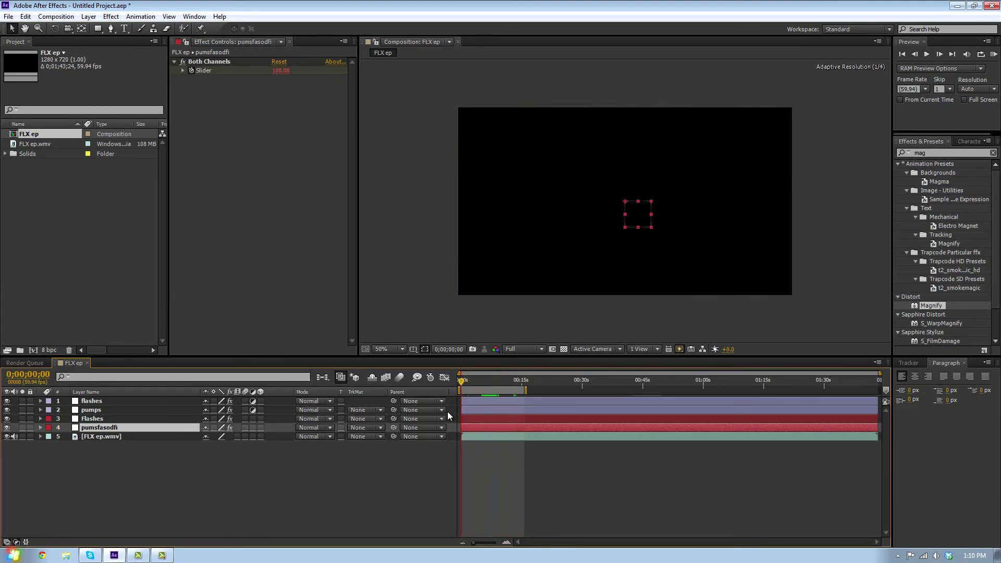